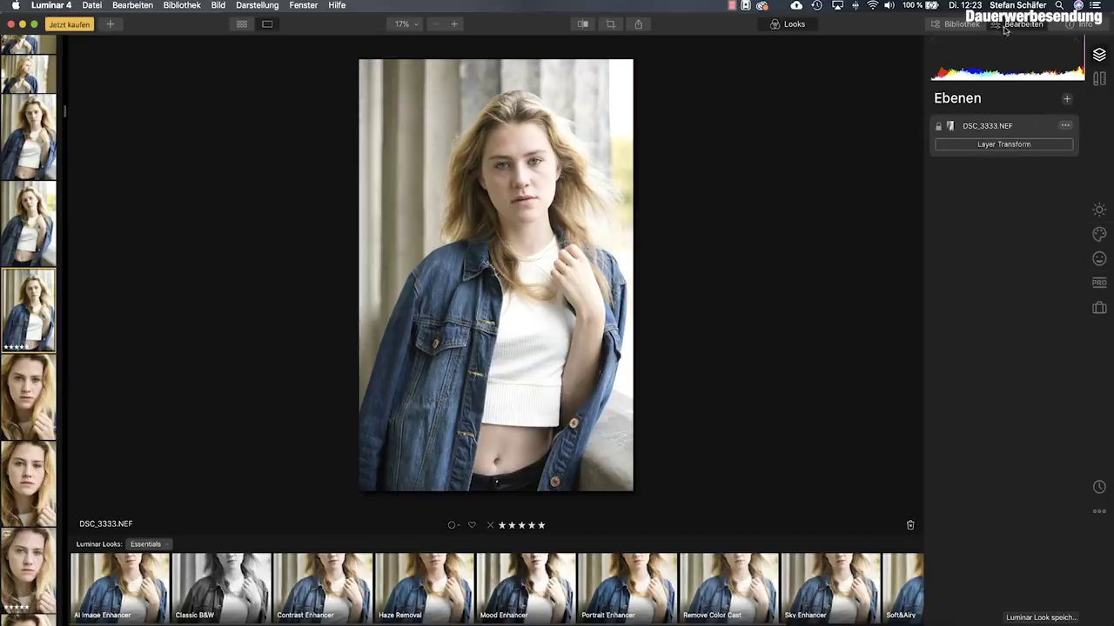
- Look through the shoot's photos in the library gallery and return to editing DSC_3333.NEF
{"action": "left_click", "coordinate": [974, 28]}
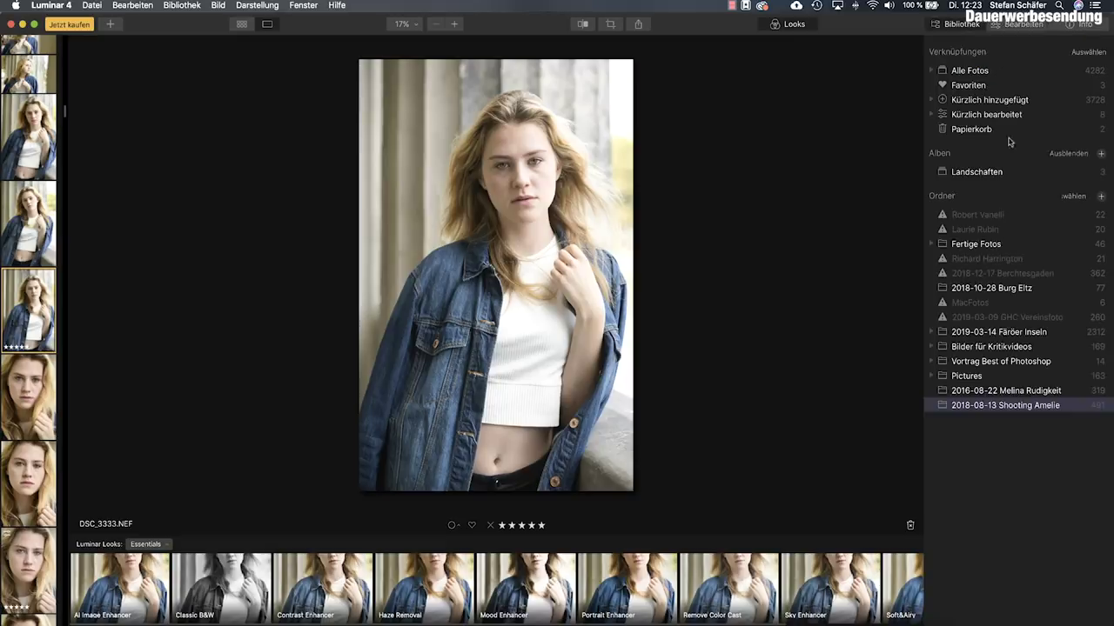
{"action": "left_click", "coordinate": [245, 24]}
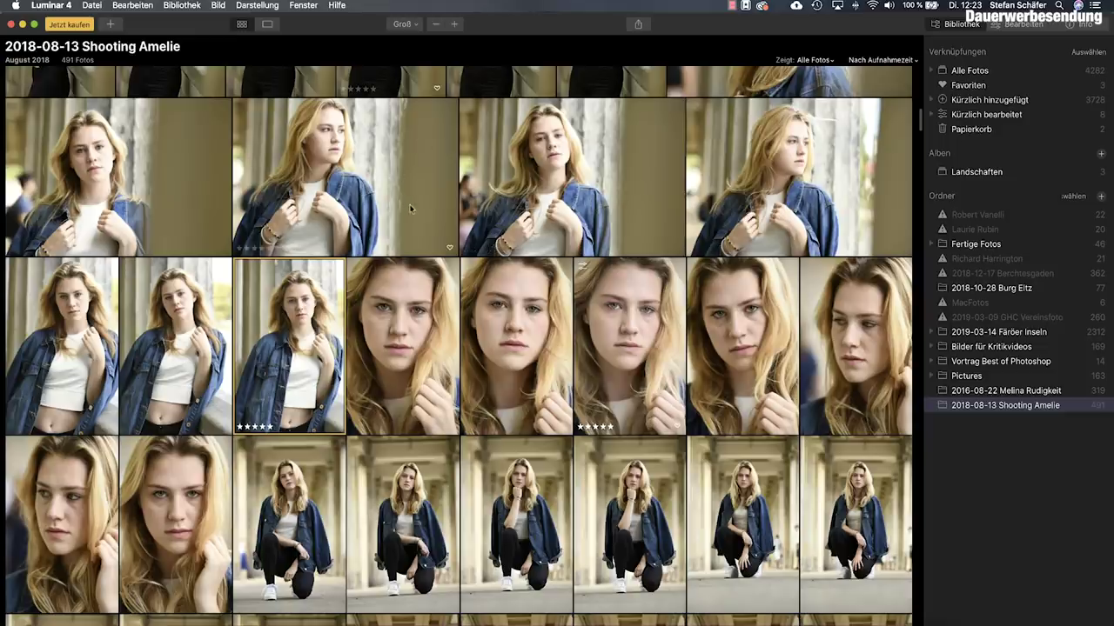
{"action": "scroll", "coordinate": [412, 204], "scroll_direction": "up", "scroll_amount": 2}
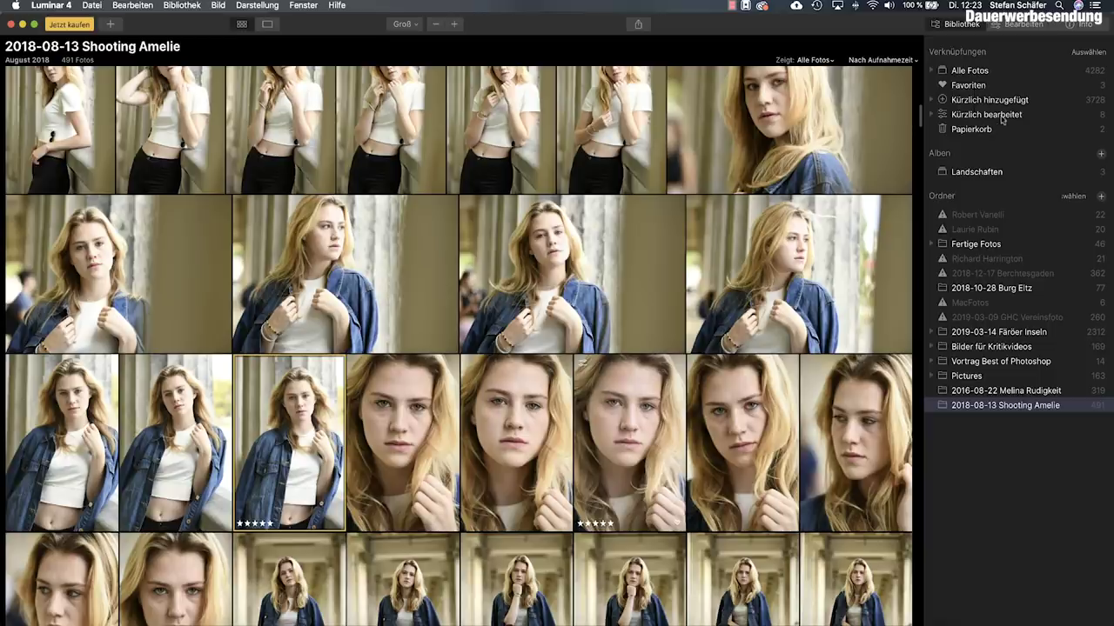
{"action": "left_click", "coordinate": [1013, 26]}
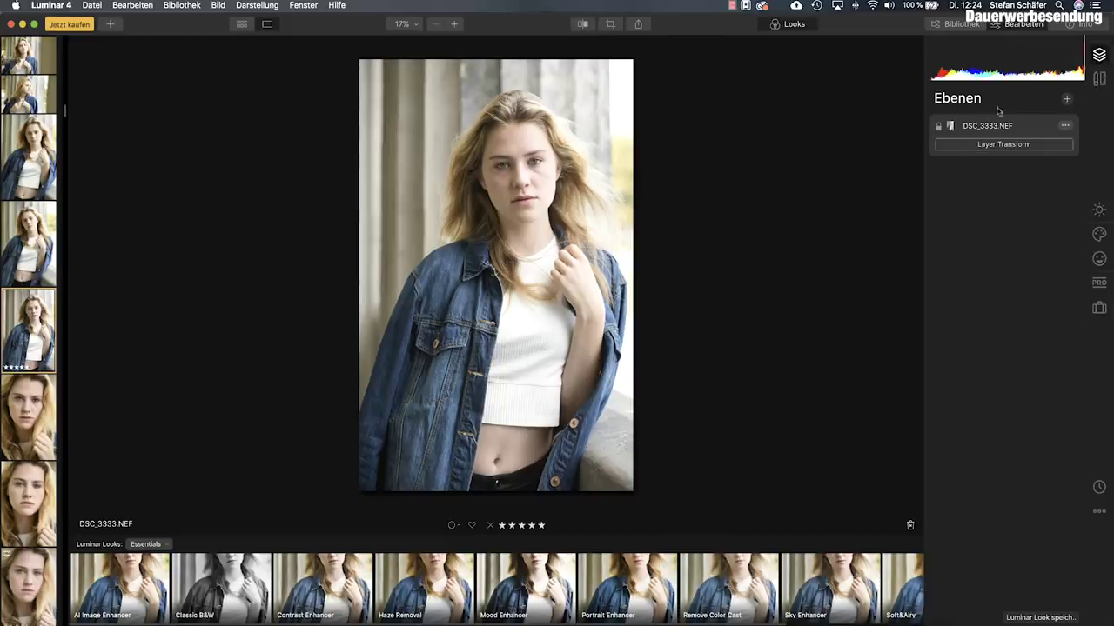
- Examine the options for creating layers, the tool list and the Lens & Geometry correction settings
{"action": "left_click", "coordinate": [1067, 99]}
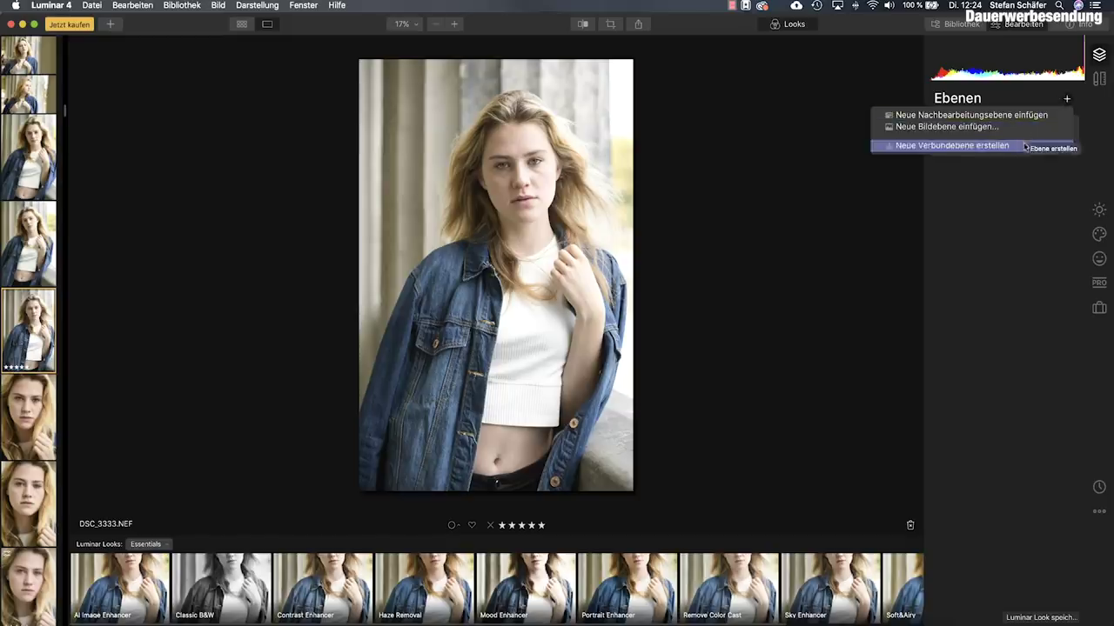
{"action": "left_click", "coordinate": [1015, 180]}
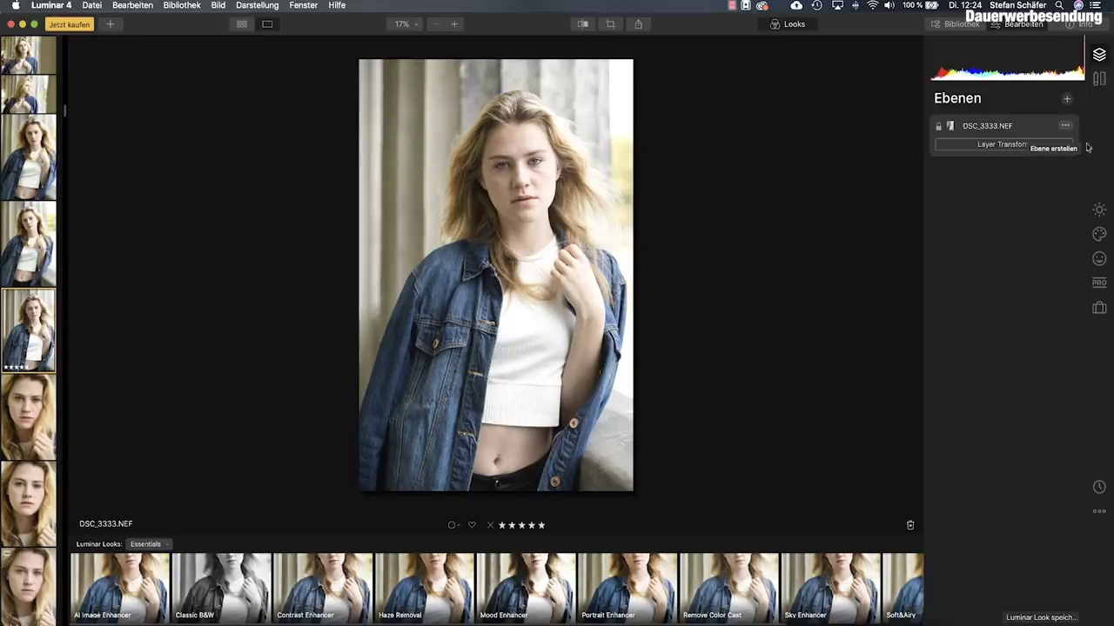
{"action": "left_click", "coordinate": [1103, 82]}
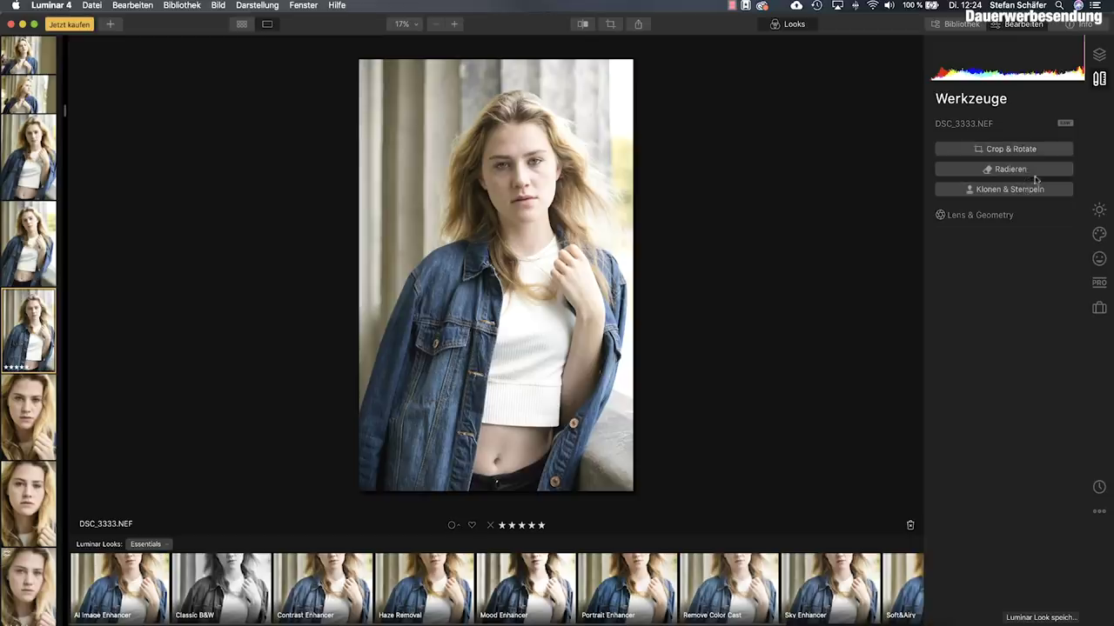
{"action": "left_click", "coordinate": [1007, 217]}
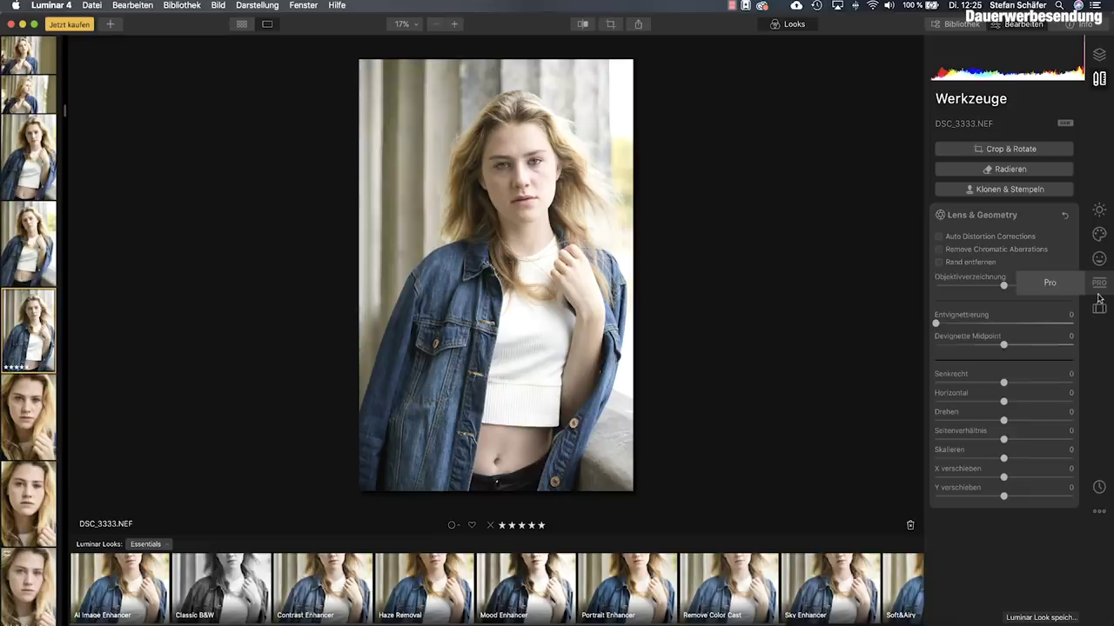
- Enhance the photo with AI Enhance by setting AI Accent to 40
{"action": "left_click", "coordinate": [1099, 210]}
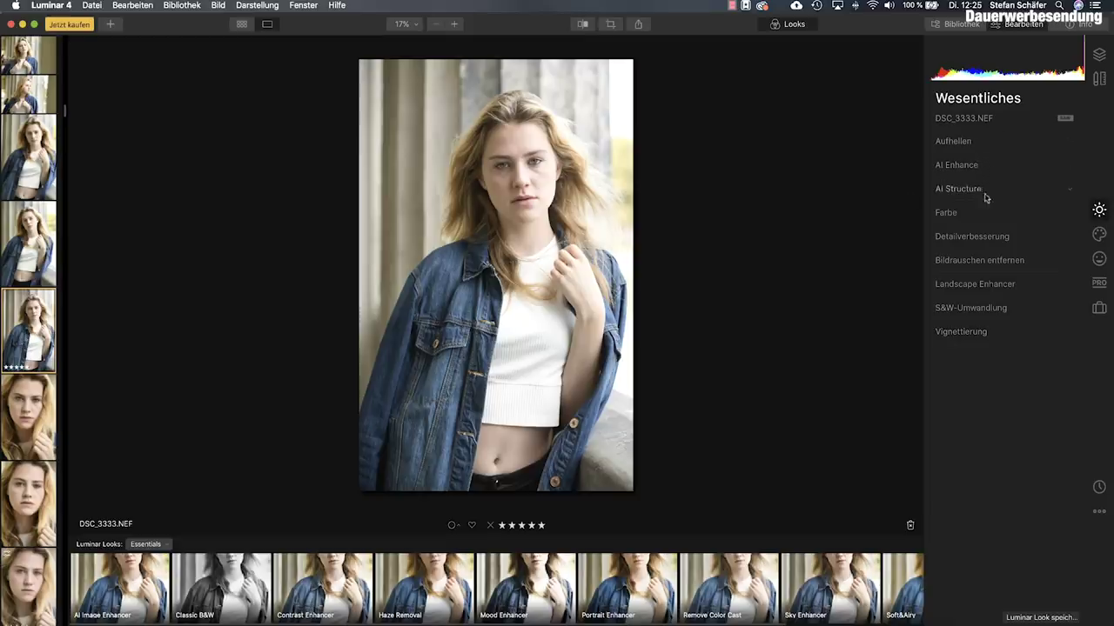
{"action": "left_click", "coordinate": [979, 167]}
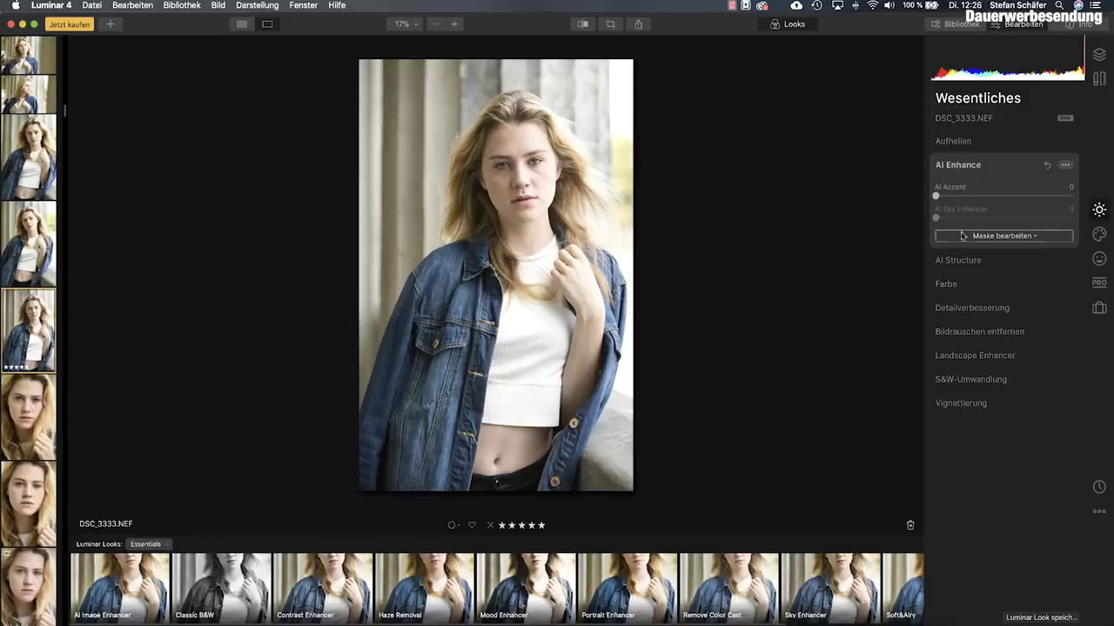
{"action": "left_click_drag", "start_coordinate": [936, 196], "coordinate": [993, 198]}
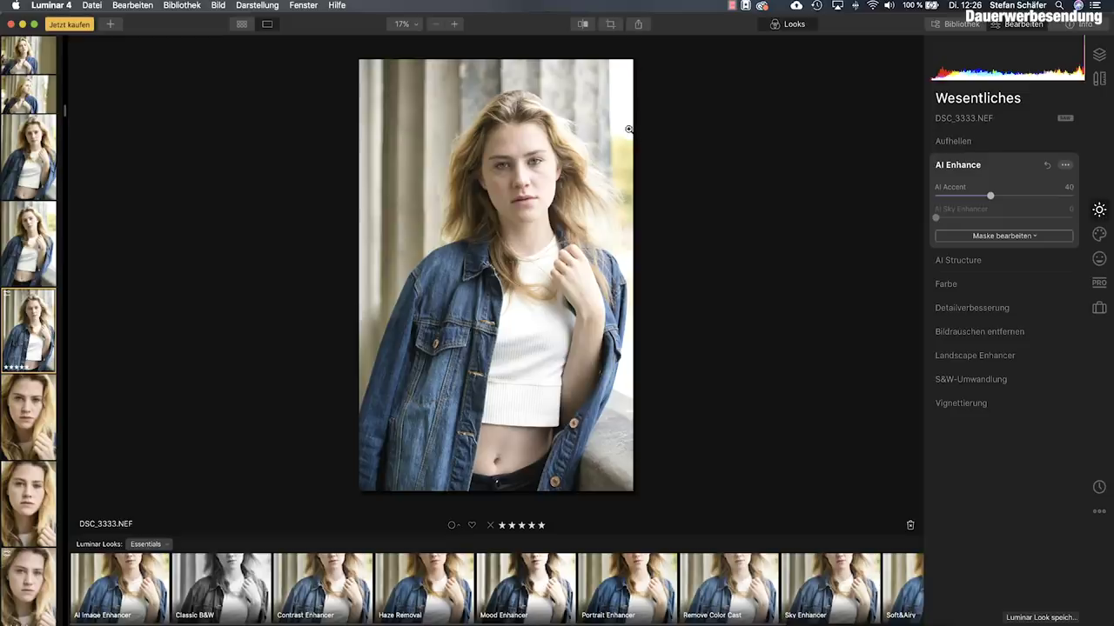
- Raise the AI Structure strength (Stärke) to bring out more detail in the photo
{"action": "left_click", "coordinate": [963, 261]}
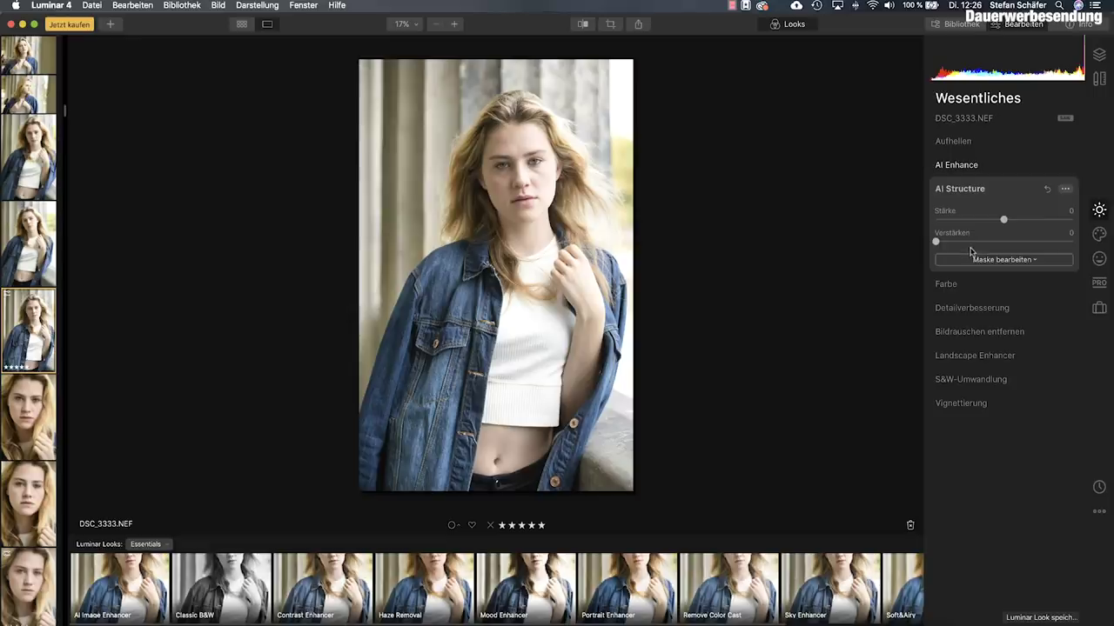
{"action": "left_click_drag", "start_coordinate": [1005, 222], "coordinate": [1044, 223]}
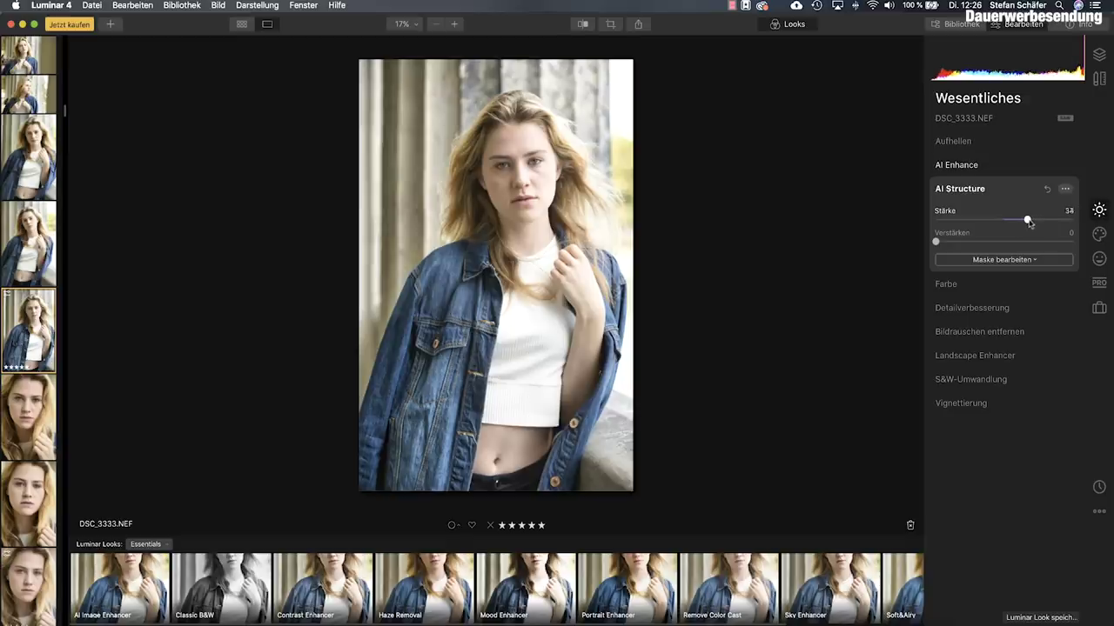
{"action": "mouse_move", "coordinate": [1051, 224]}
{"action": "left_mouse_down"}
{"action": "mouse_move", "coordinate": [980, 226]}
{"action": "mouse_move", "coordinate": [1061, 228]}
{"action": "mouse_move", "coordinate": [1023, 227]}
{"action": "mouse_move", "coordinate": [1058, 228]}
{"action": "mouse_move", "coordinate": [1035, 228]}
{"action": "mouse_move", "coordinate": [1044, 228]}
{"action": "left_mouse_up"}
- Smooth the skin on the face with the portrait filter AI Skin Enhancer at strength 69
{"action": "left_click", "coordinate": [1099, 234]}
{"action": "left_click", "coordinate": [1099, 258]}
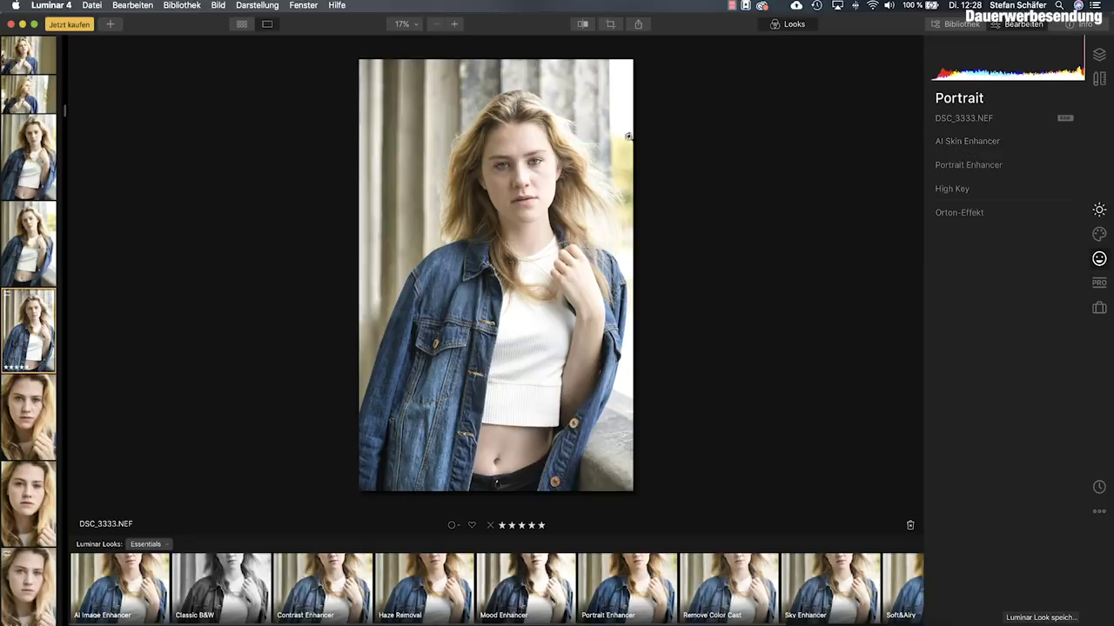
{"action": "left_click", "coordinate": [529, 169]}
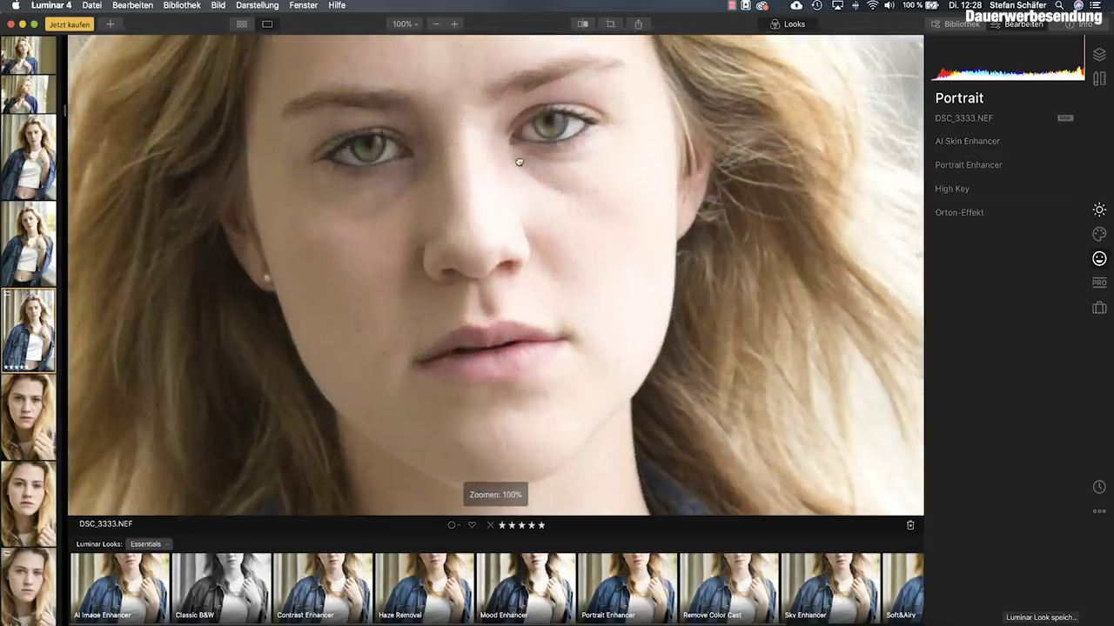
{"action": "left_click_drag", "start_coordinate": [522, 151], "coordinate": [545, 212]}
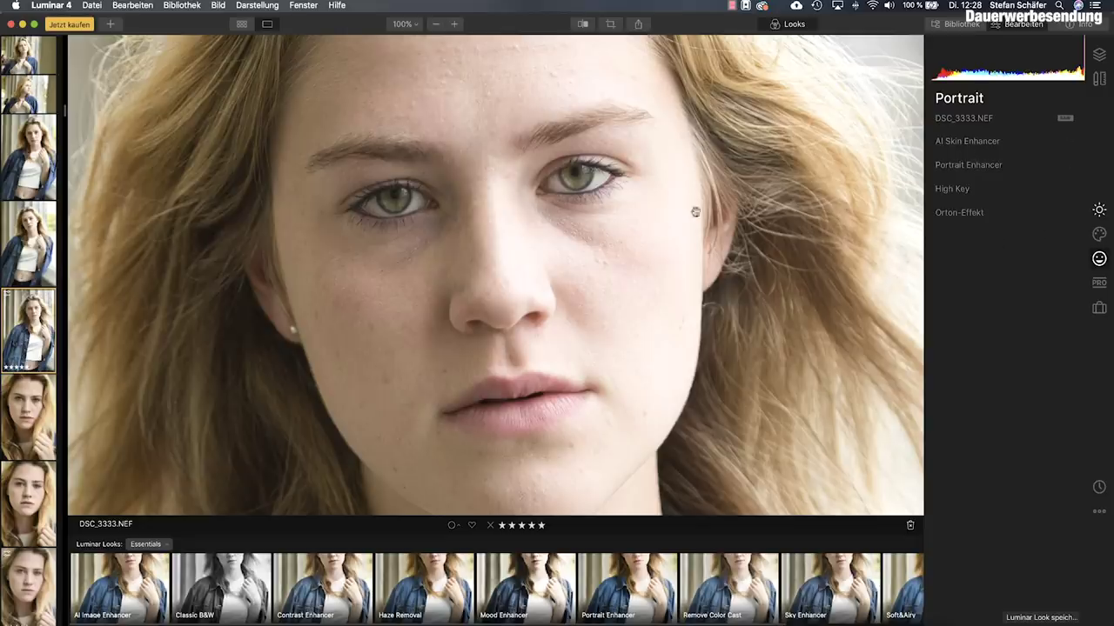
{"action": "left_click", "coordinate": [996, 142]}
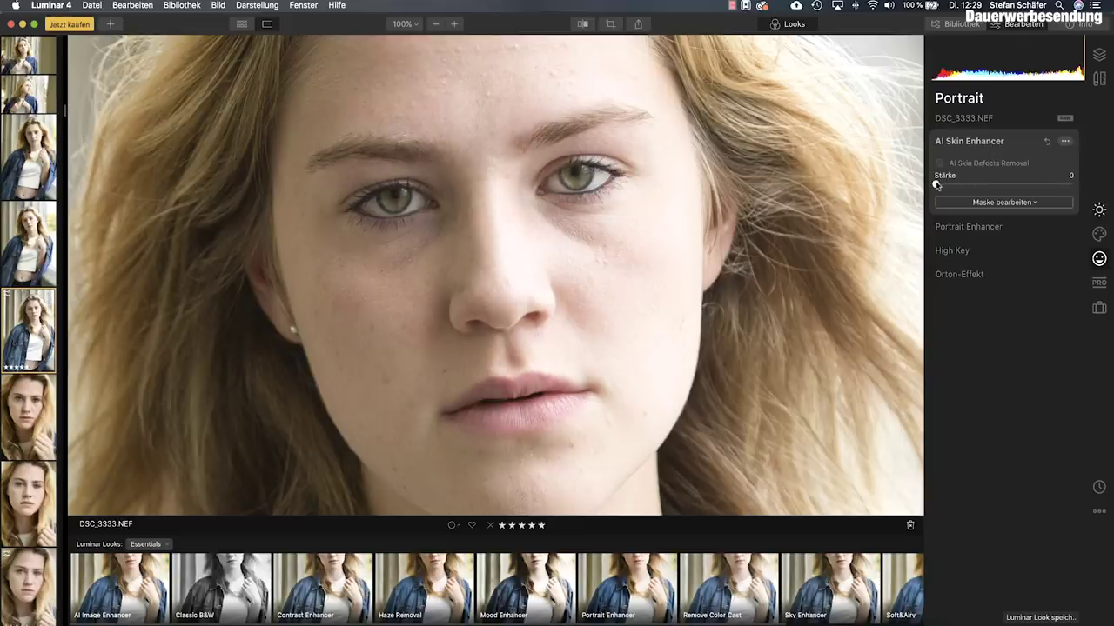
{"action": "left_click_drag", "start_coordinate": [944, 184], "coordinate": [1029, 191]}
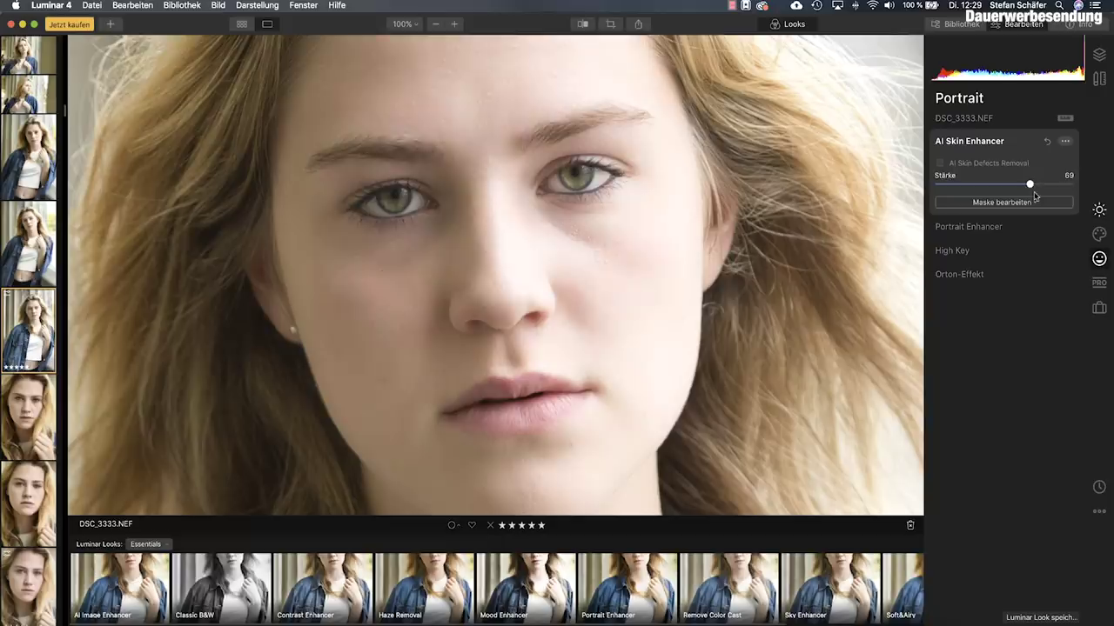
- Enable AI Skin Defects Removal, set the skin smoothing strength to 35, and compare the face with the unedited version
{"action": "left_click", "coordinate": [940, 164]}
{"action": "left_click_drag", "start_coordinate": [1030, 186], "coordinate": [983, 185]}
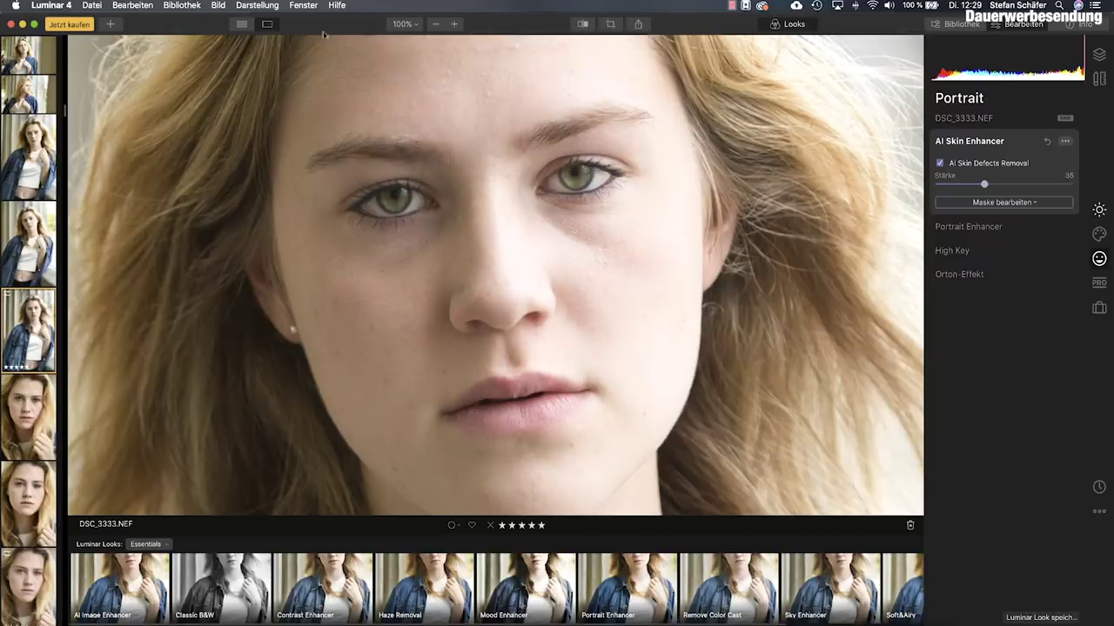
{"action": "left_click", "coordinate": [583, 25]}
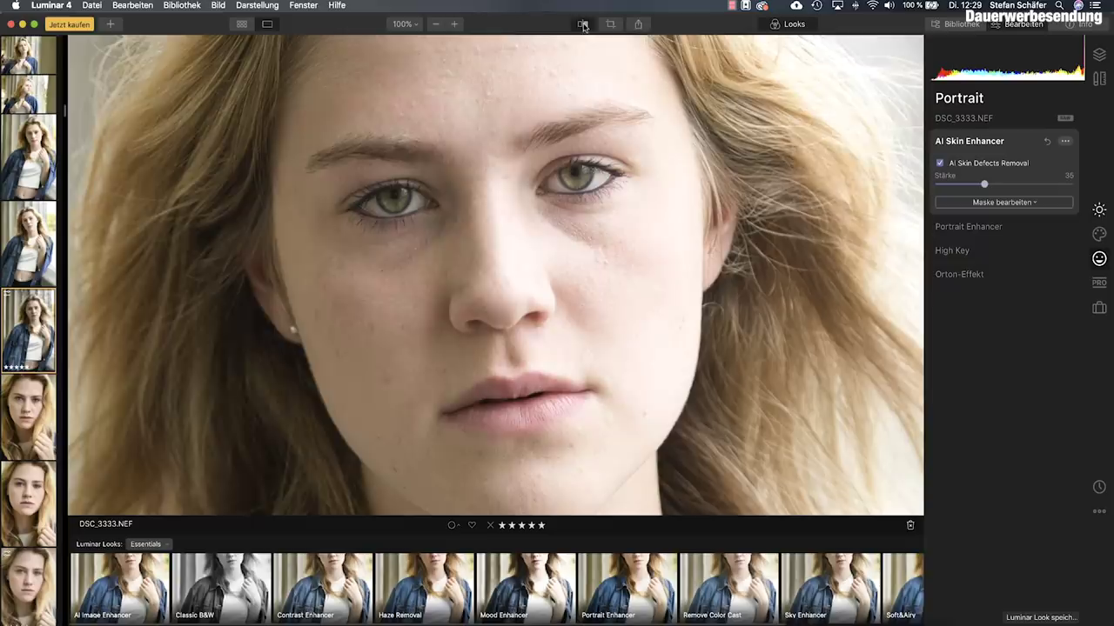
{"action": "left_click", "coordinate": [583, 25]}
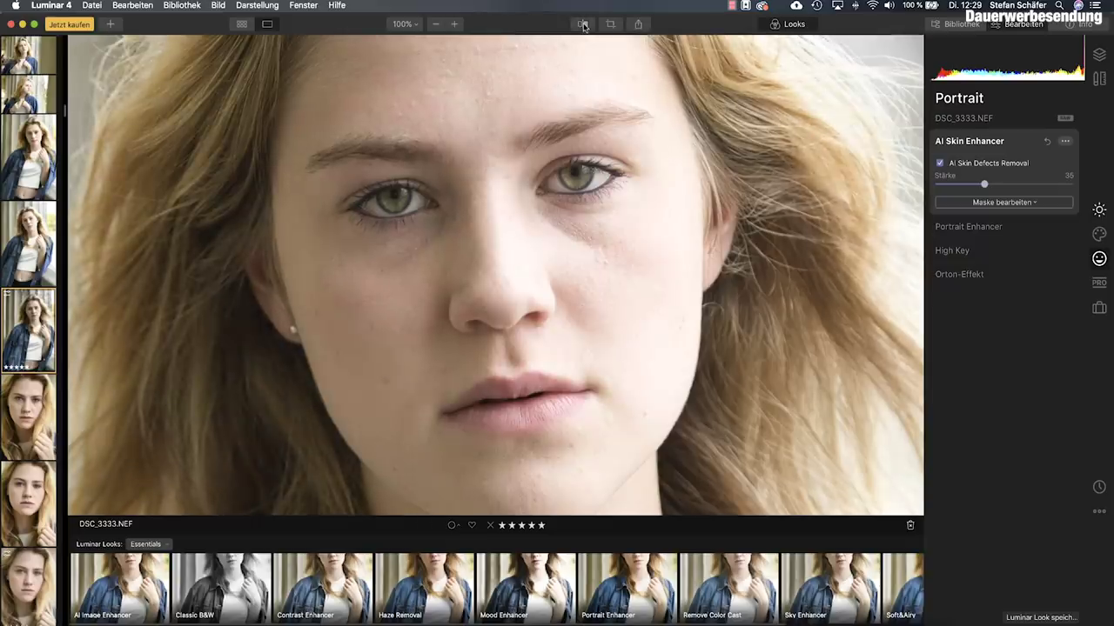
{"action": "left_click_drag", "start_coordinate": [549, 84], "coordinate": [542, 136]}
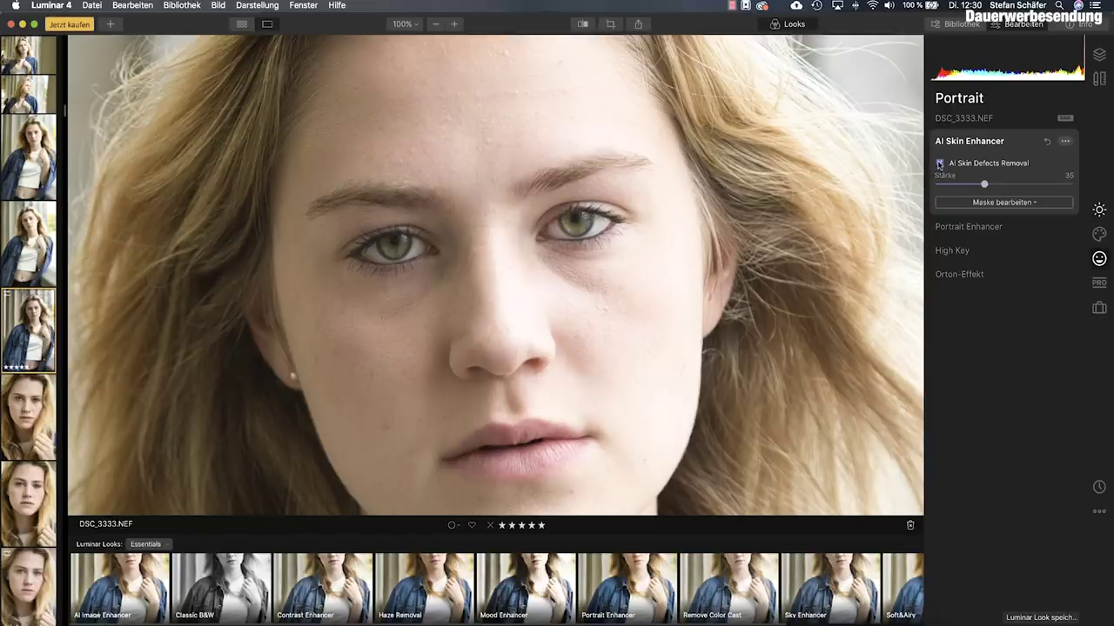
- Disable AI Skin Defects Removal, set the AI Skin Enhancer strength to 40, and compare before and after
{"action": "left_click", "coordinate": [941, 164]}
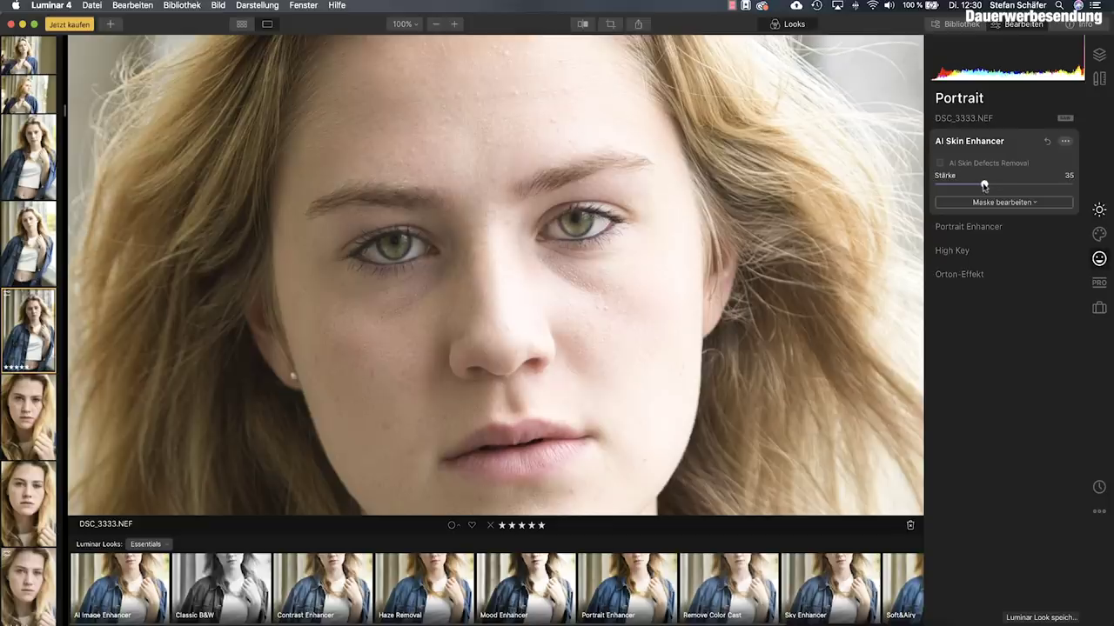
{"action": "left_click_drag", "start_coordinate": [984, 187], "coordinate": [1097, 192]}
{"action": "left_click_drag", "start_coordinate": [1071, 185], "coordinate": [987, 187]}
{"action": "left_click", "coordinate": [582, 24]}
{"action": "double_click", "coordinate": [542, 119]}
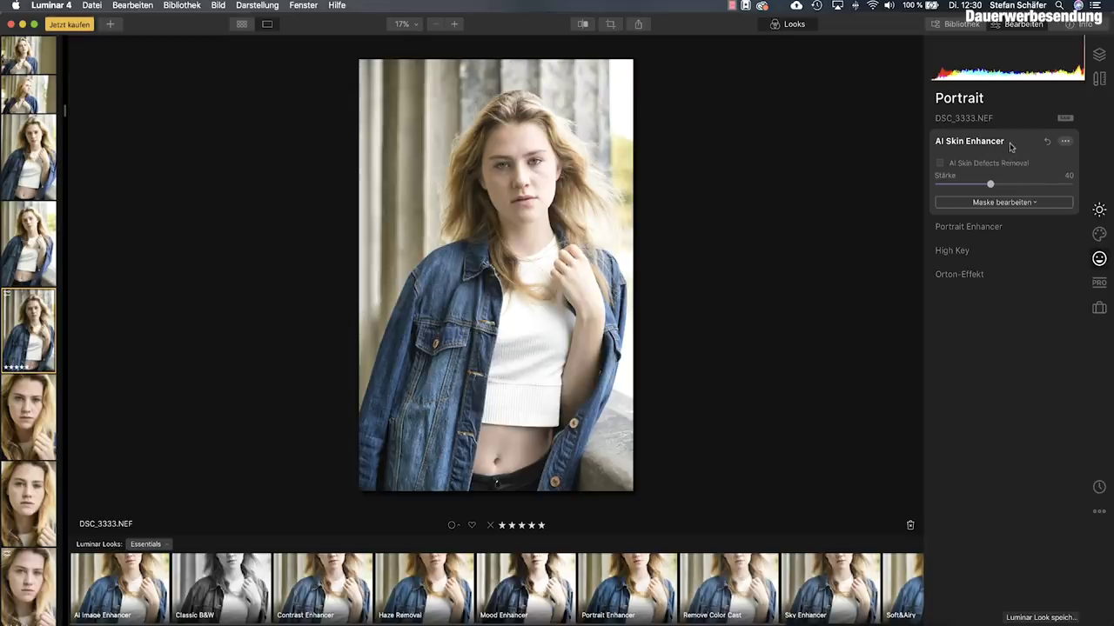
- Examine the mask types available for AI Skin Enhancer
{"action": "left_click", "coordinate": [1028, 205]}
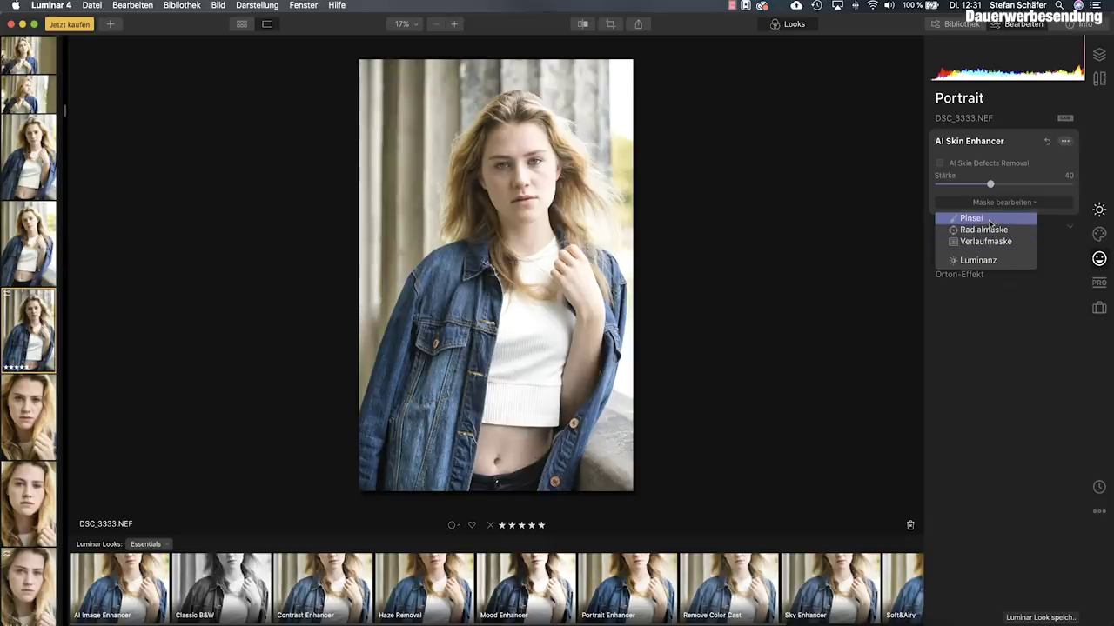
{"action": "left_click", "coordinate": [902, 237]}
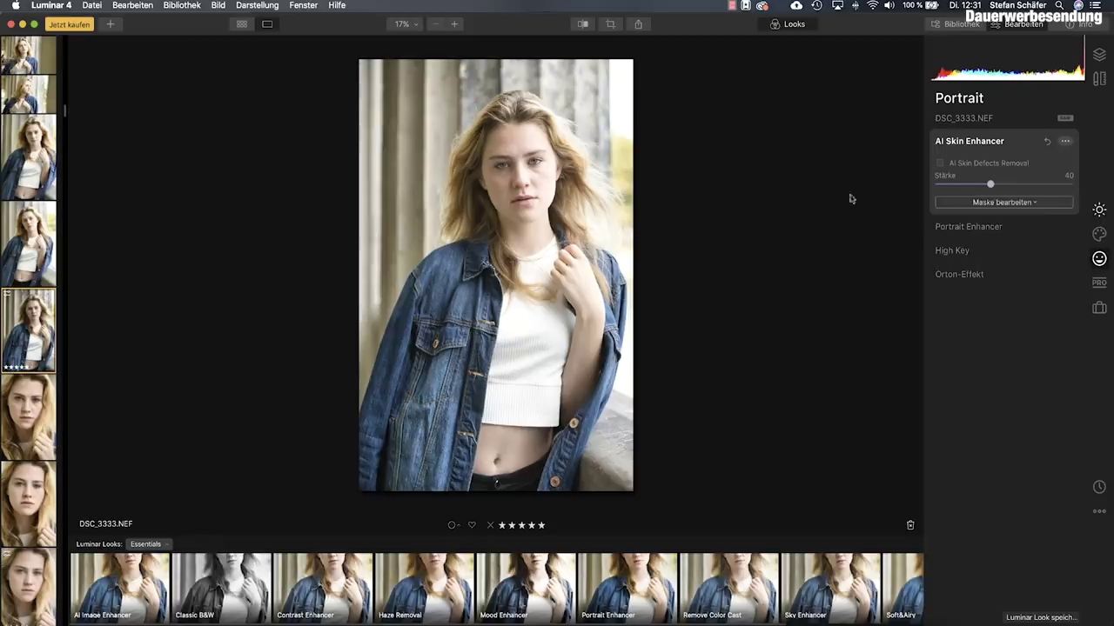
- Enlarge the model's eyes with Portrait Enhancer by setting Enlarge Eyes to 20
{"action": "left_click", "coordinate": [988, 230]}
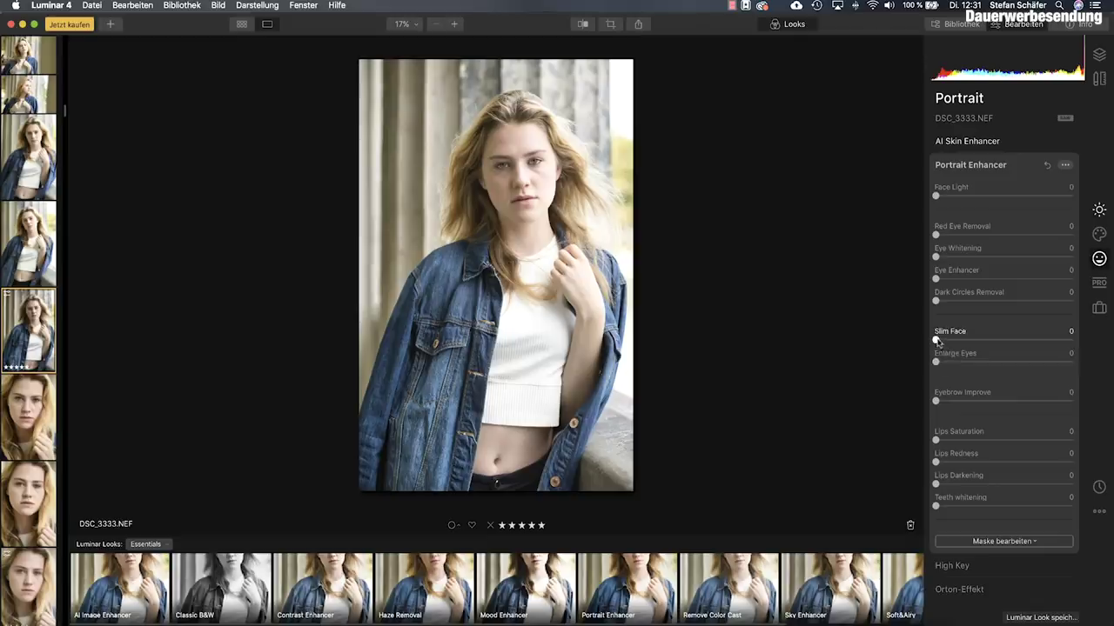
{"action": "mouse_move", "coordinate": [936, 361]}
{"action": "left_mouse_down"}
{"action": "mouse_move", "coordinate": [1092, 365]}
{"action": "mouse_move", "coordinate": [936, 362]}
{"action": "left_mouse_up"}
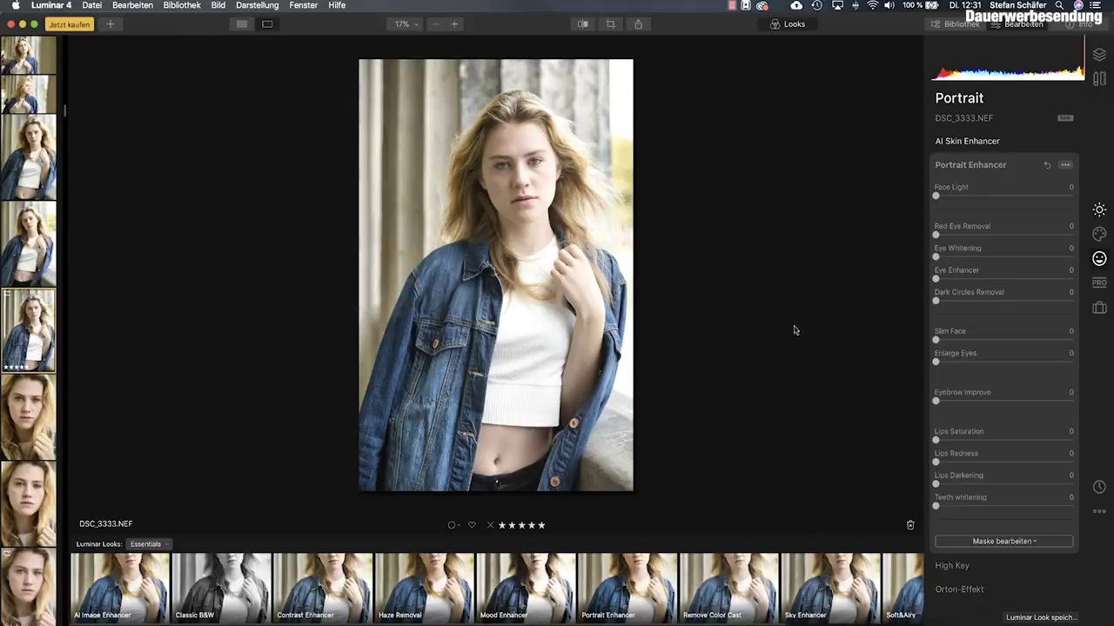
{"action": "left_click", "coordinate": [528, 177]}
{"action": "left_click_drag", "start_coordinate": [527, 177], "coordinate": [544, 256]}
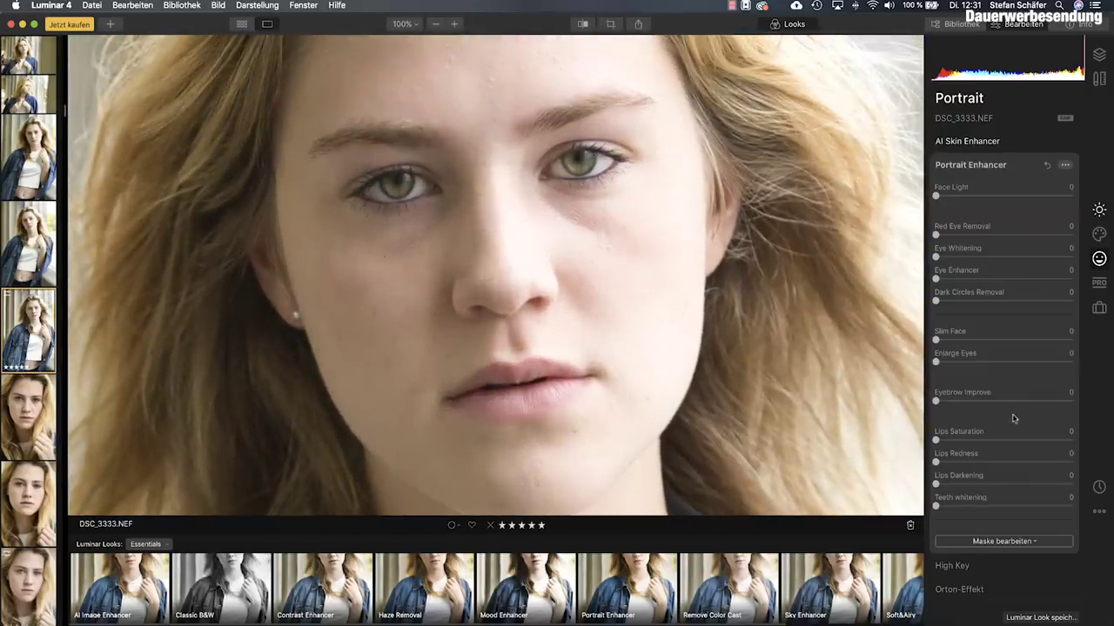
{"action": "left_click_drag", "start_coordinate": [937, 363], "coordinate": [973, 362]}
{"action": "left_click_drag", "start_coordinate": [972, 362], "coordinate": [967, 362]}
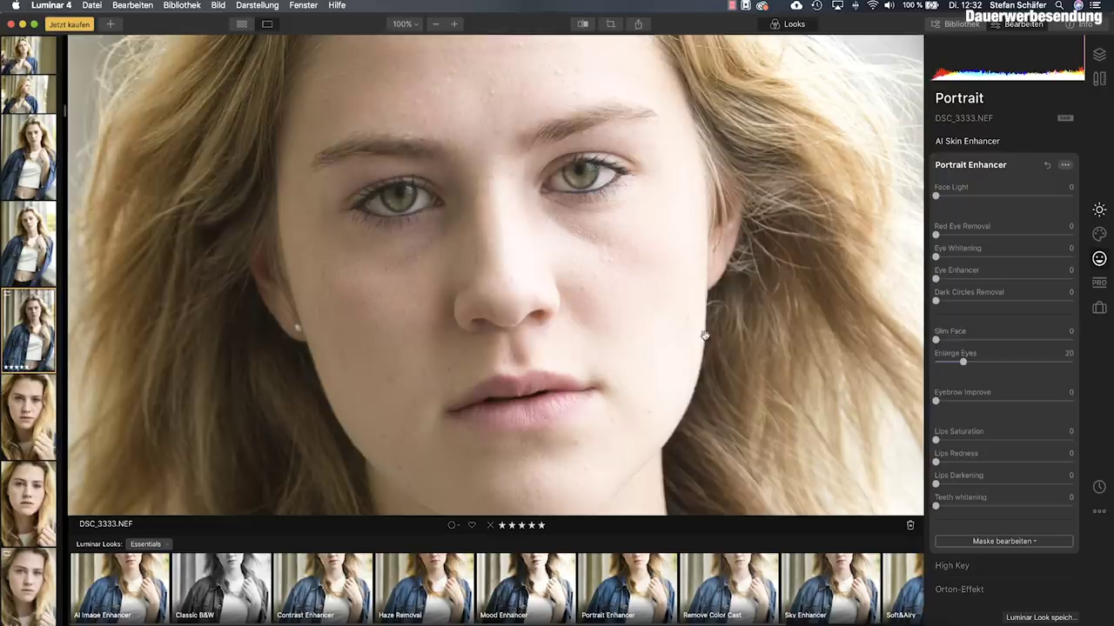
- Slim the model's face by setting Slim Face to 45 in Portrait Enhancer
{"action": "key", "text": "super+0"}
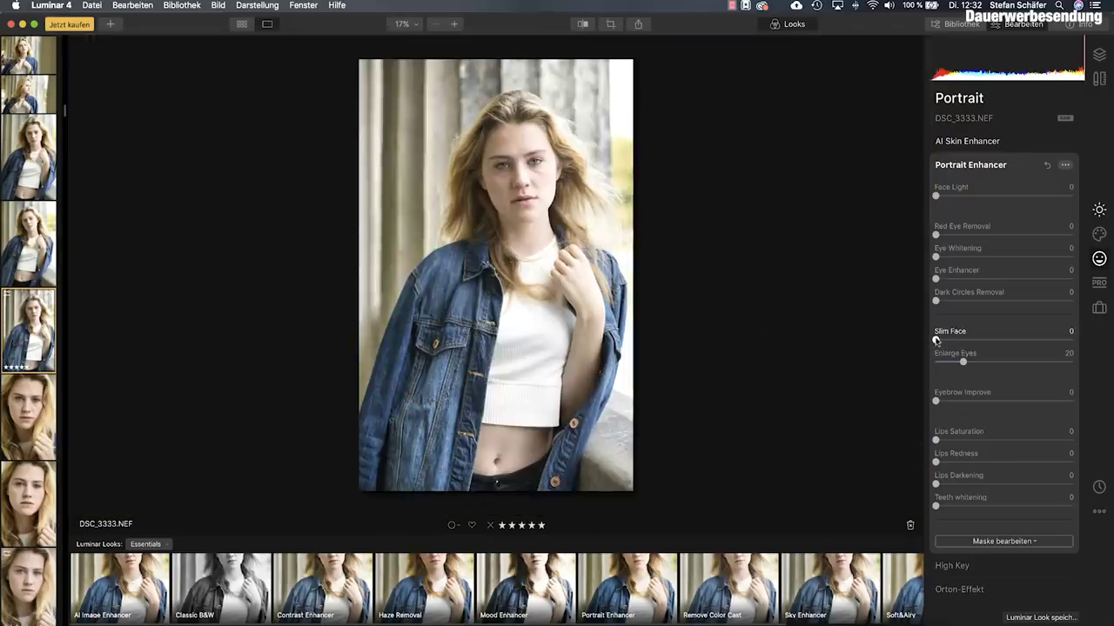
{"action": "left_click_drag", "start_coordinate": [937, 340], "coordinate": [965, 346]}
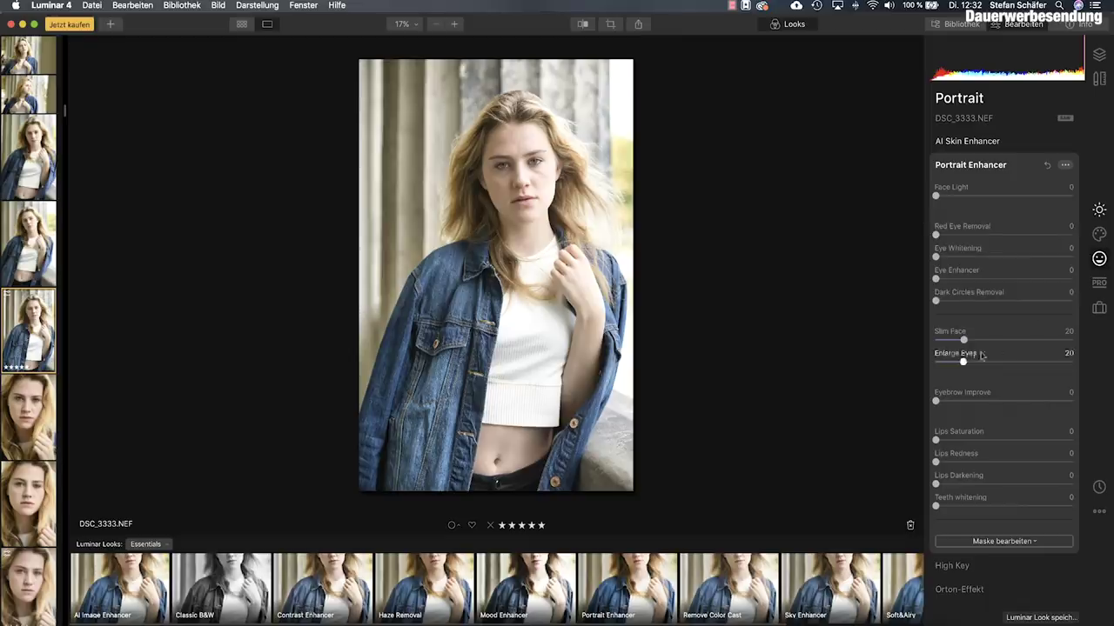
{"action": "mouse_move", "coordinate": [963, 339]}
{"action": "left_mouse_down"}
{"action": "mouse_move", "coordinate": [1061, 339]}
{"action": "mouse_move", "coordinate": [966, 340]}
{"action": "left_mouse_up"}
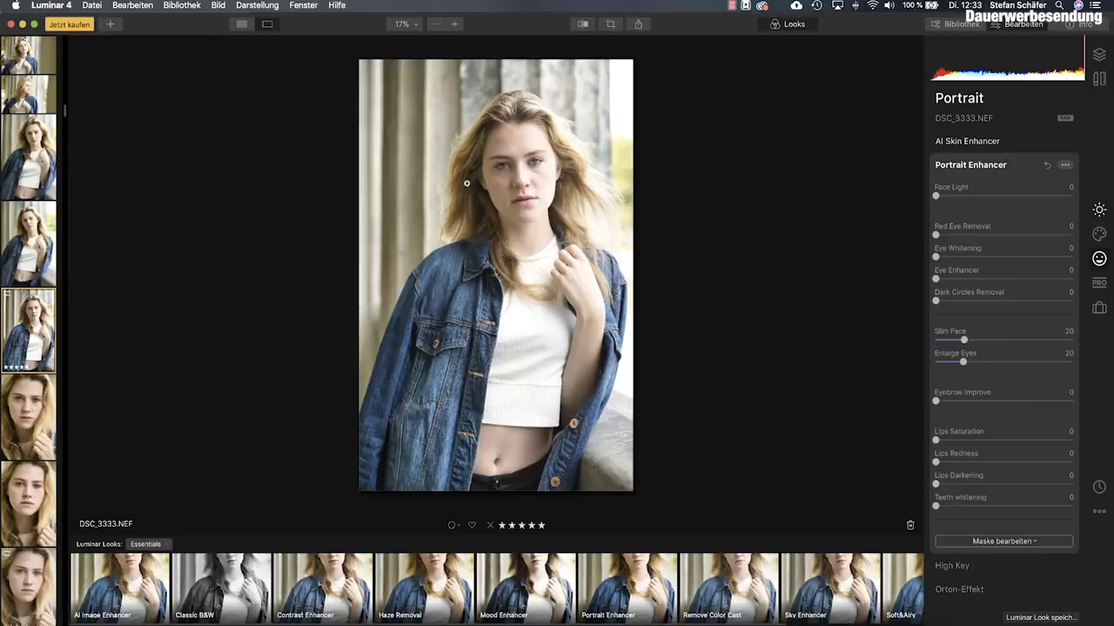
{"action": "left_click", "coordinate": [522, 178]}
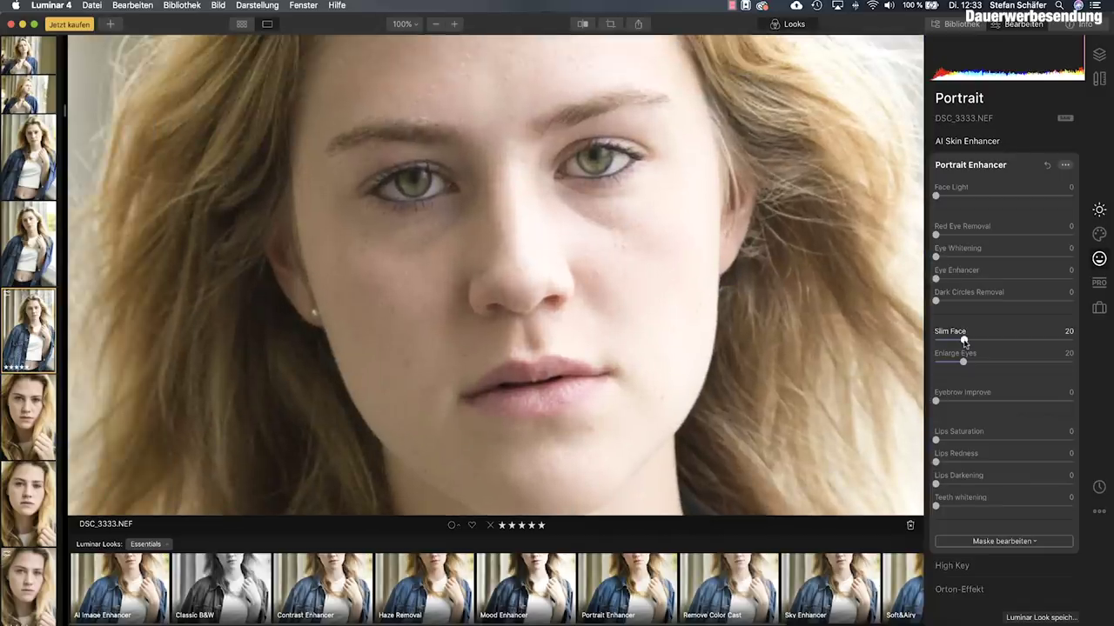
{"action": "left_click_drag", "start_coordinate": [964, 341], "coordinate": [1000, 345]}
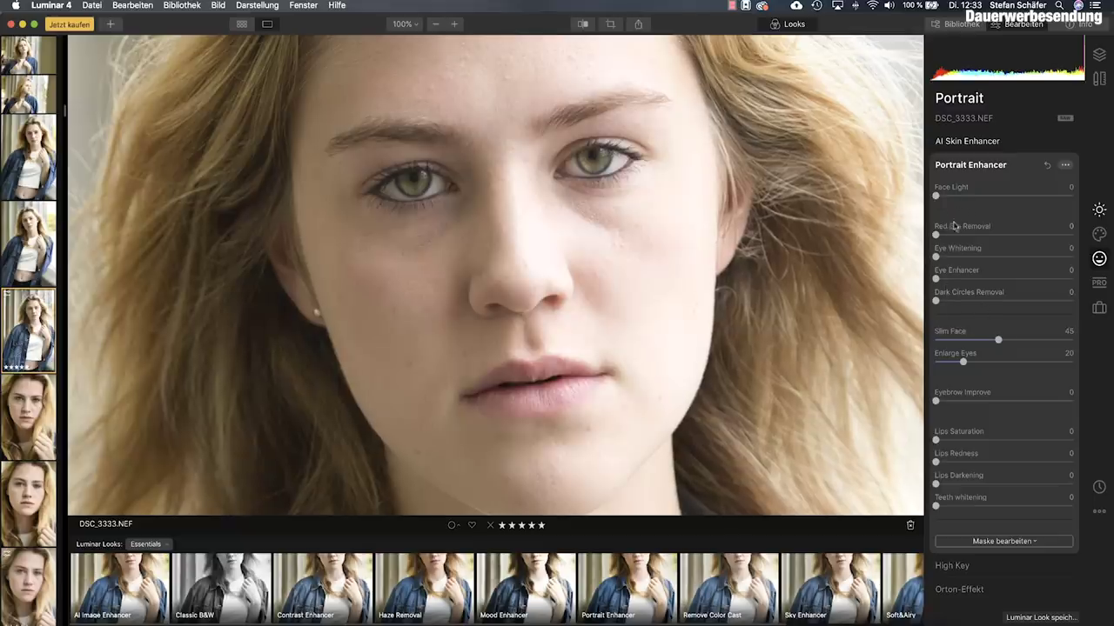
- Brighten the model's face by setting Face Light to 20 in Portrait Enhancer
{"action": "left_click", "coordinate": [631, 249]}
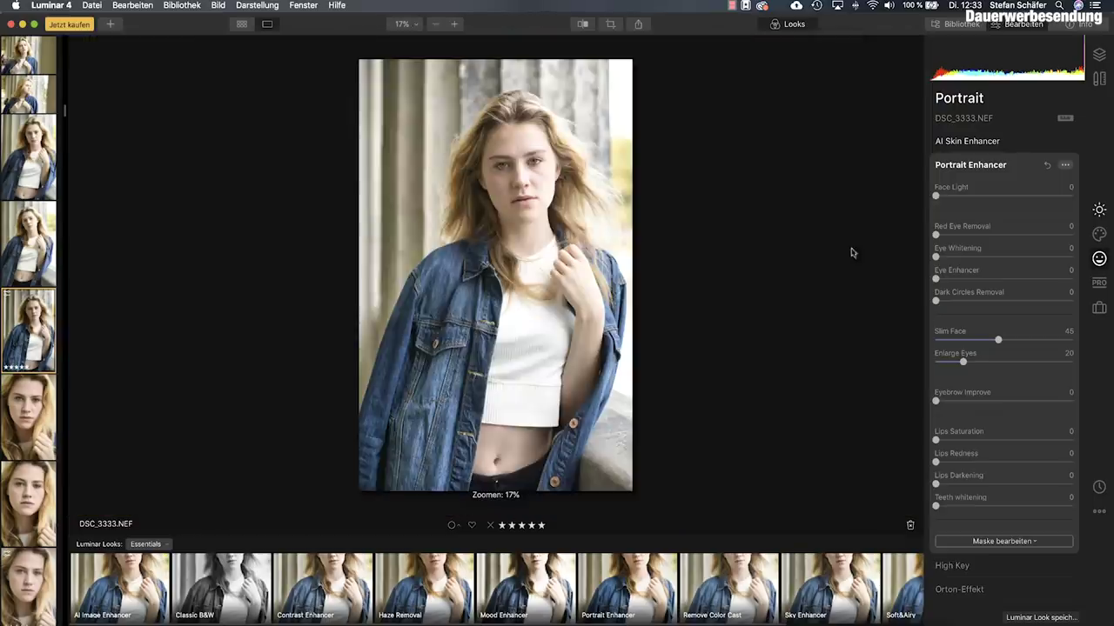
{"action": "mouse_move", "coordinate": [937, 197]}
{"action": "left_mouse_down"}
{"action": "mouse_move", "coordinate": [1023, 199]}
{"action": "mouse_move", "coordinate": [932, 202]}
{"action": "left_mouse_up"}
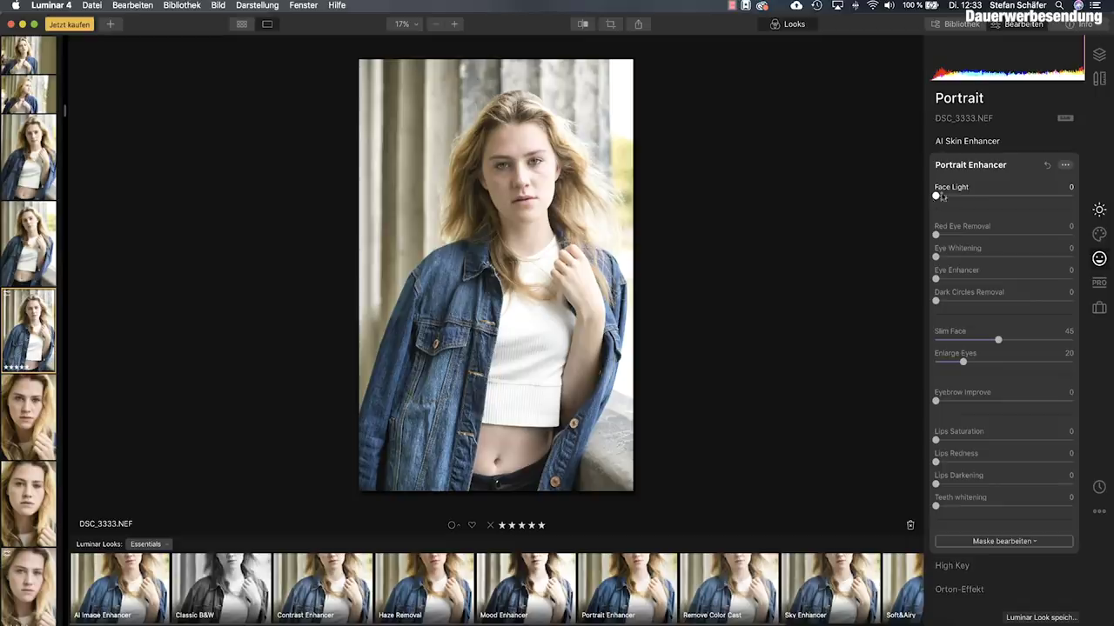
{"action": "left_click_drag", "start_coordinate": [936, 196], "coordinate": [964, 202]}
- Set Eye Whitening to 15 and Eye Enhancer to 30 to brighten and intensify the model's eyes
{"action": "left_click", "coordinate": [526, 177]}
{"action": "left_click_drag", "start_coordinate": [527, 171], "coordinate": [531, 234]}
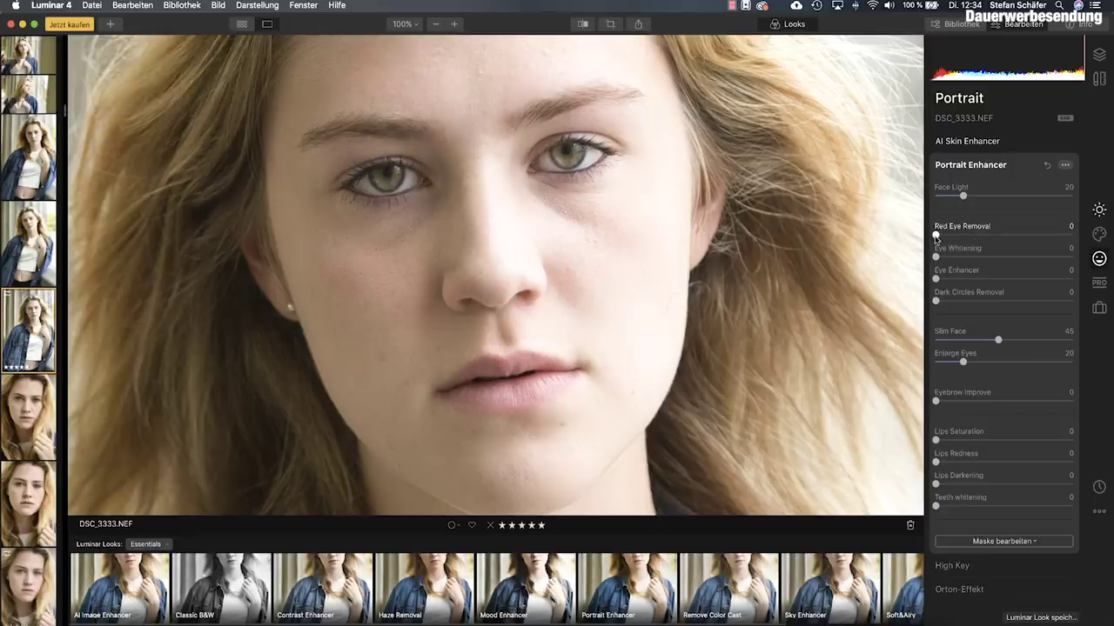
{"action": "left_click_drag", "start_coordinate": [936, 235], "coordinate": [956, 264]}
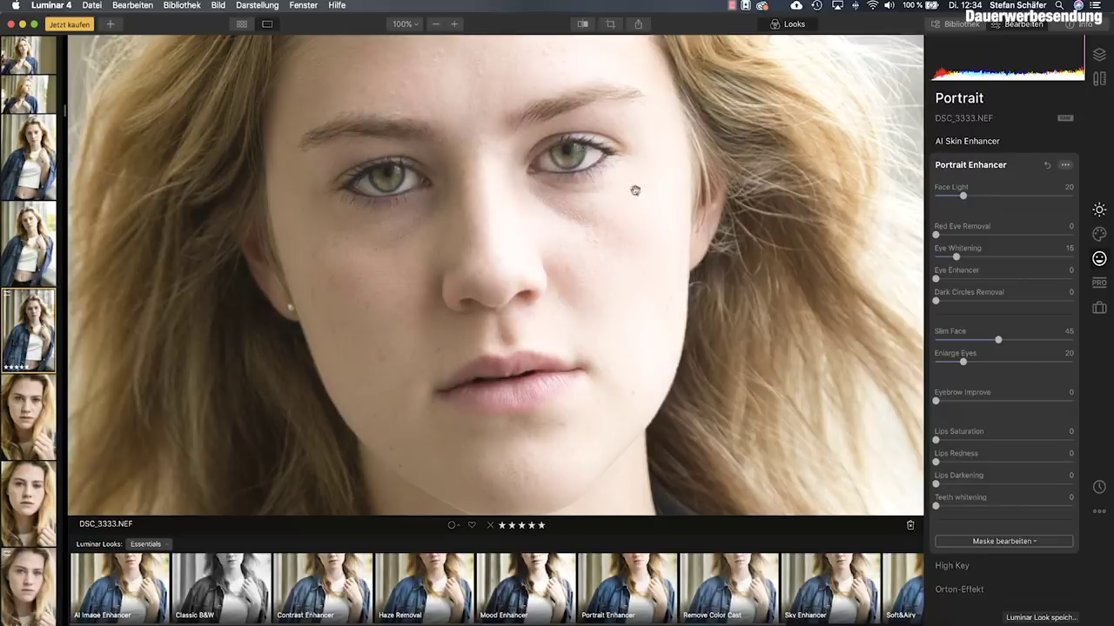
{"action": "left_click_drag", "start_coordinate": [936, 279], "coordinate": [990, 282]}
{"action": "left_click_drag", "start_coordinate": [989, 280], "coordinate": [976, 281]}
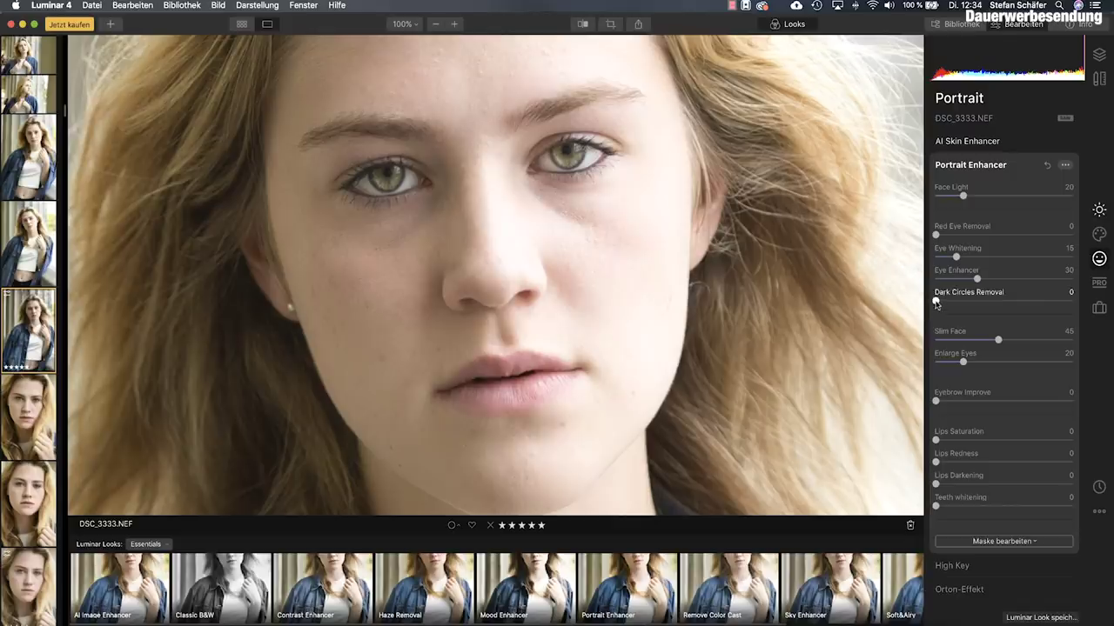
- Reduce the shadows under the eyes with Dark Circles Removal at 50 and set Eyebrow Improve to 40
{"action": "left_click_drag", "start_coordinate": [936, 303], "coordinate": [1008, 307]}
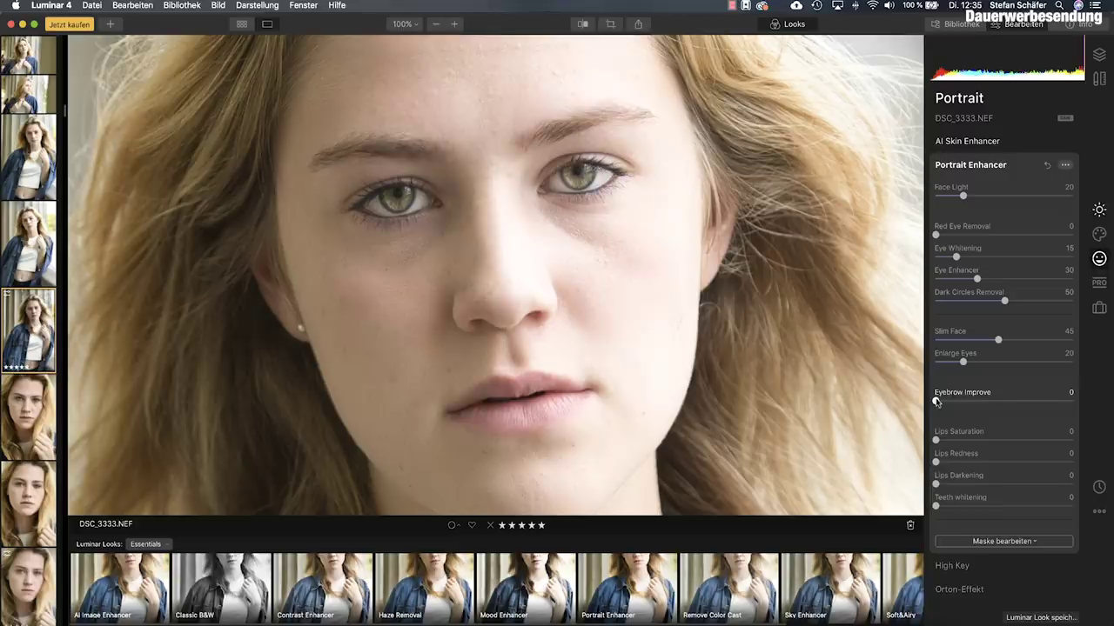
{"action": "left_click_drag", "start_coordinate": [938, 401], "coordinate": [993, 403]}
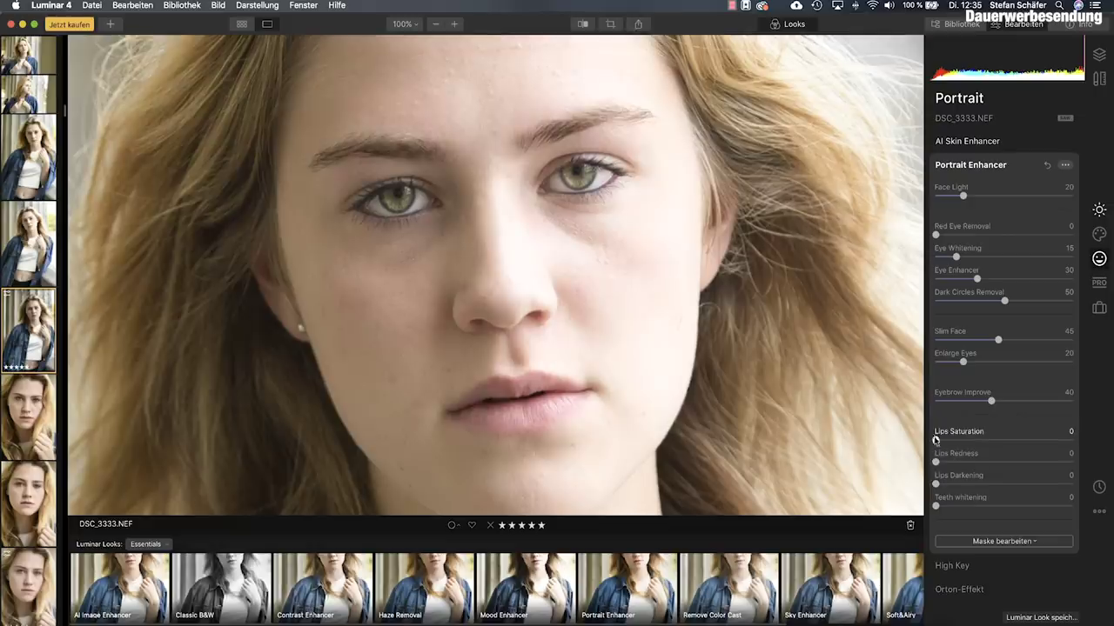
- Try a strong Lips Saturation of 89 on the model's lips, and settle on 30
{"action": "left_click_drag", "start_coordinate": [936, 440], "coordinate": [1058, 442]}
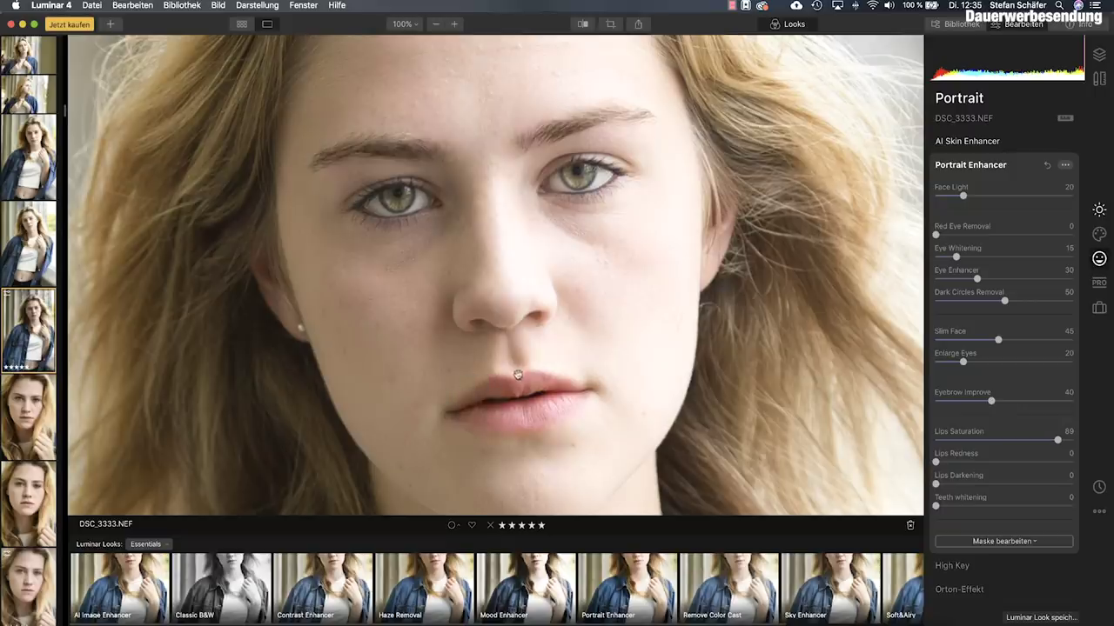
{"action": "left_click_drag", "start_coordinate": [1058, 441], "coordinate": [977, 440]}
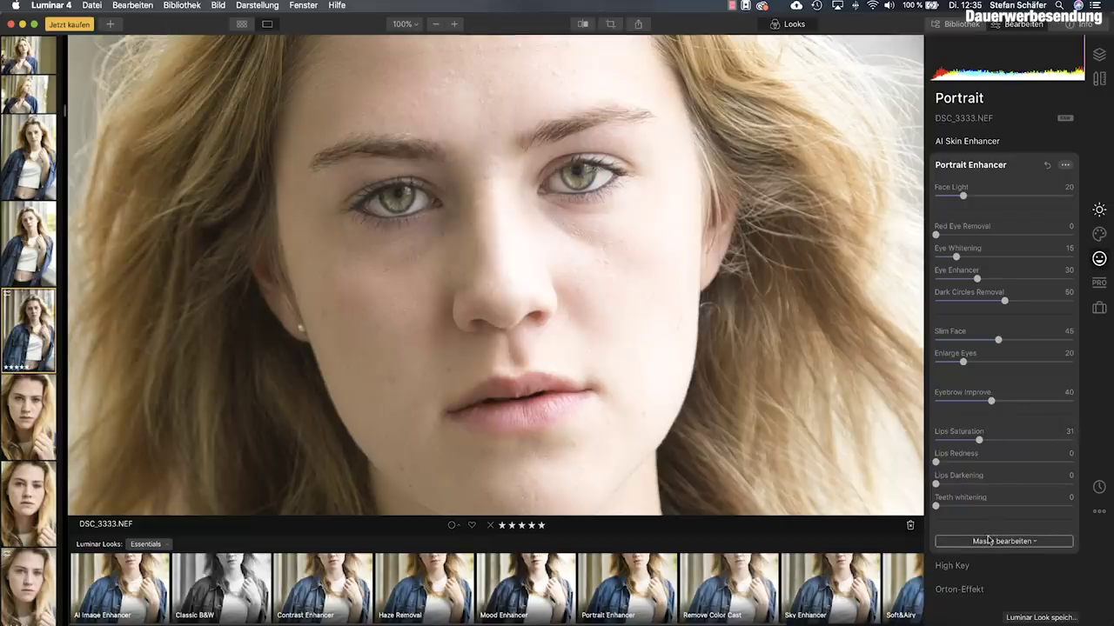
{"action": "left_click_drag", "start_coordinate": [978, 441], "coordinate": [977, 441]}
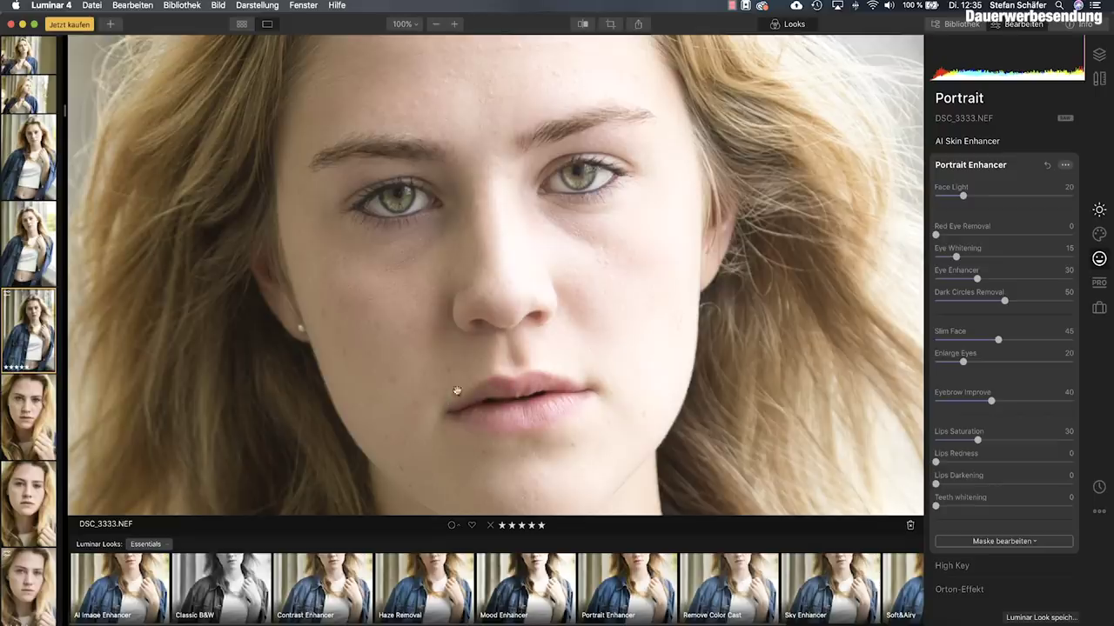
- Set Lips Redness to 25 and Lips Darkening to 8 for the model's lips
{"action": "left_click_drag", "start_coordinate": [936, 462], "coordinate": [1043, 465]}
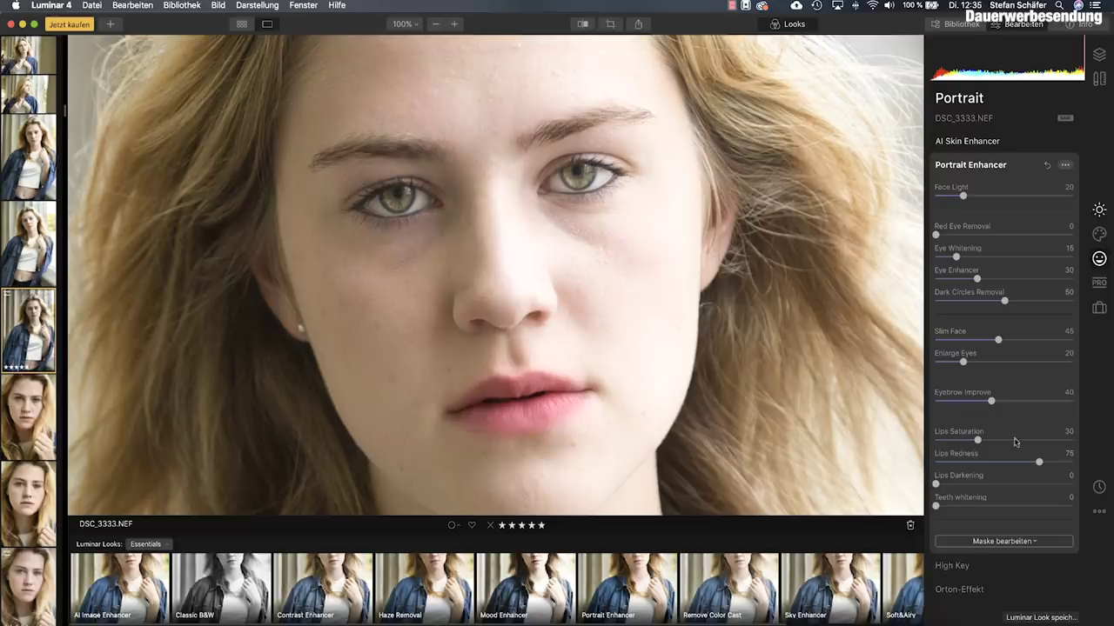
{"action": "left_click_drag", "start_coordinate": [1039, 462], "coordinate": [967, 462]}
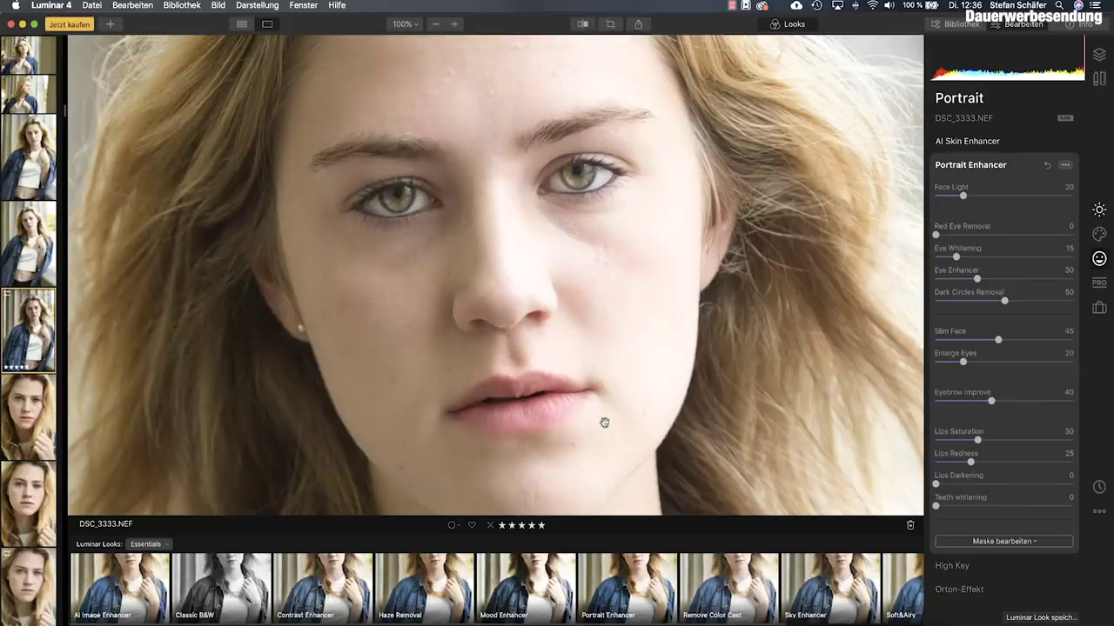
{"action": "mouse_move", "coordinate": [936, 484]}
{"action": "left_mouse_down"}
{"action": "mouse_move", "coordinate": [1044, 485]}
{"action": "mouse_move", "coordinate": [950, 486]}
{"action": "left_mouse_up"}
{"action": "mouse_move", "coordinate": [951, 484]}
{"action": "left_mouse_down"}
{"action": "mouse_move", "coordinate": [1036, 487]}
{"action": "mouse_move", "coordinate": [946, 487]}
{"action": "left_mouse_up"}
- Compare the whole retouched portrait with its original version several times
{"action": "left_click", "coordinate": [564, 338]}
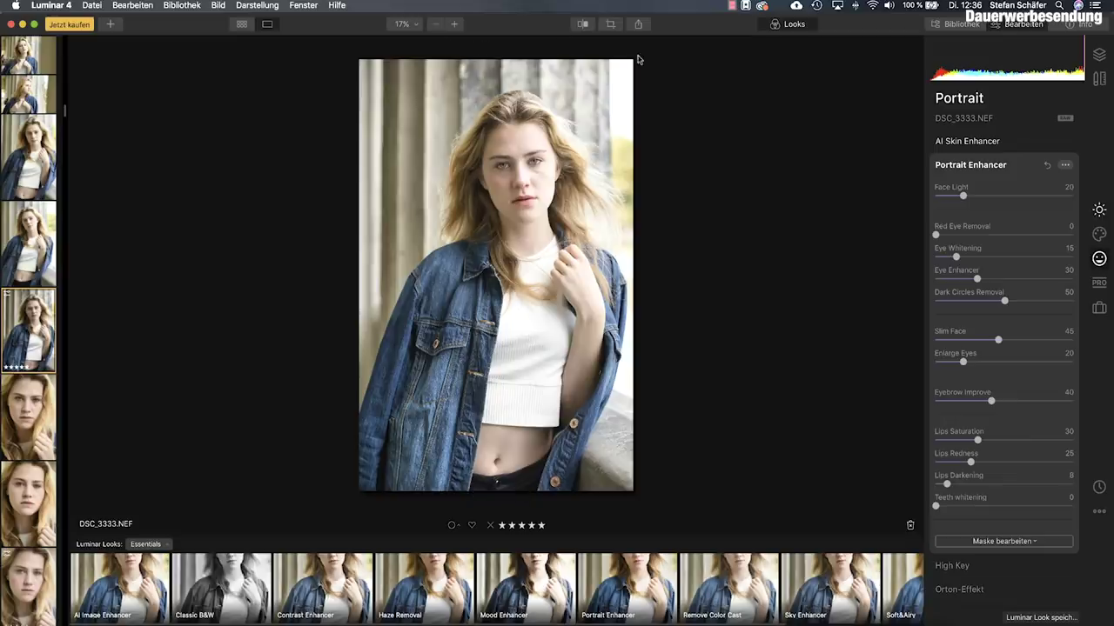
{"action": "left_click", "coordinate": [582, 25]}
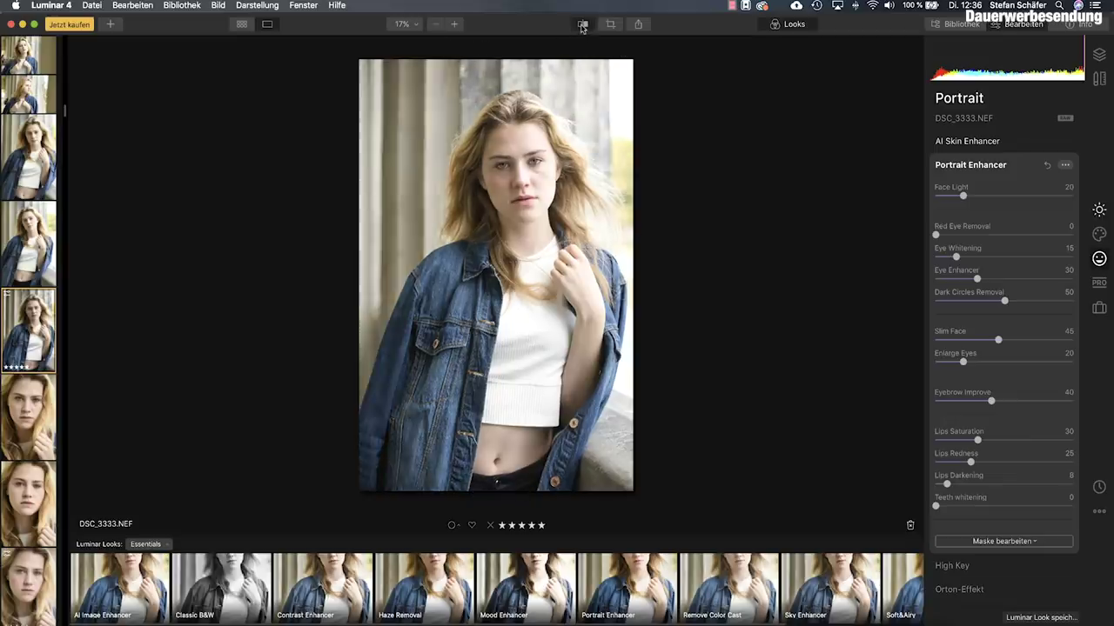
{"action": "left_click", "coordinate": [582, 24]}
{"action": "left_click", "coordinate": [582, 24]}
{"action": "left_click", "coordinate": [582, 24]}
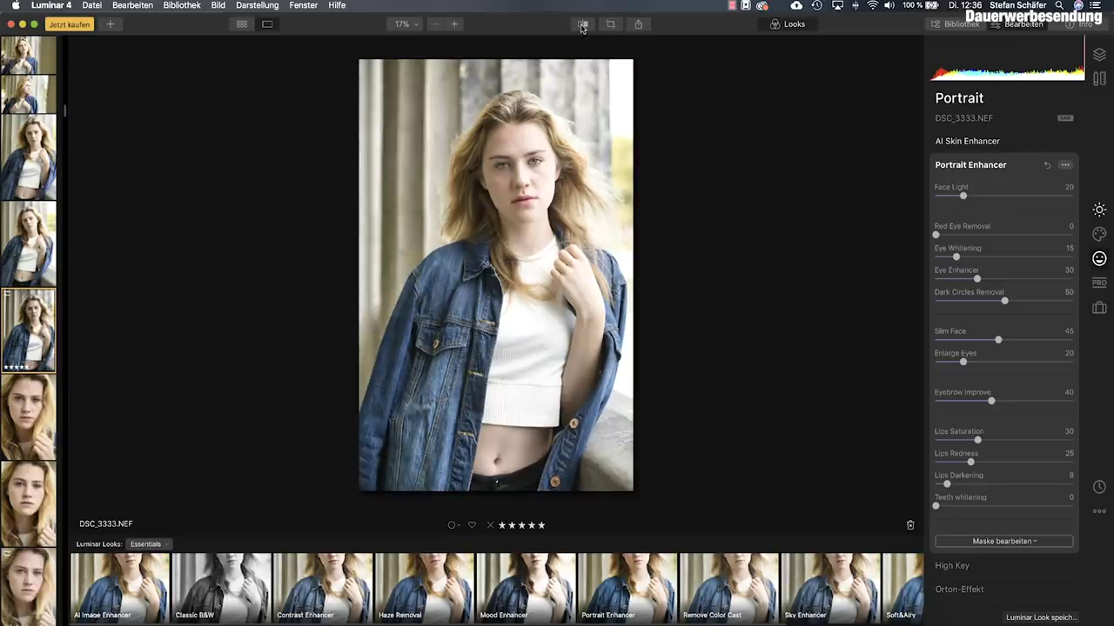
{"action": "left_click", "coordinate": [582, 25]}
{"action": "left_click", "coordinate": [582, 25]}
{"action": "left_click", "coordinate": [582, 26]}
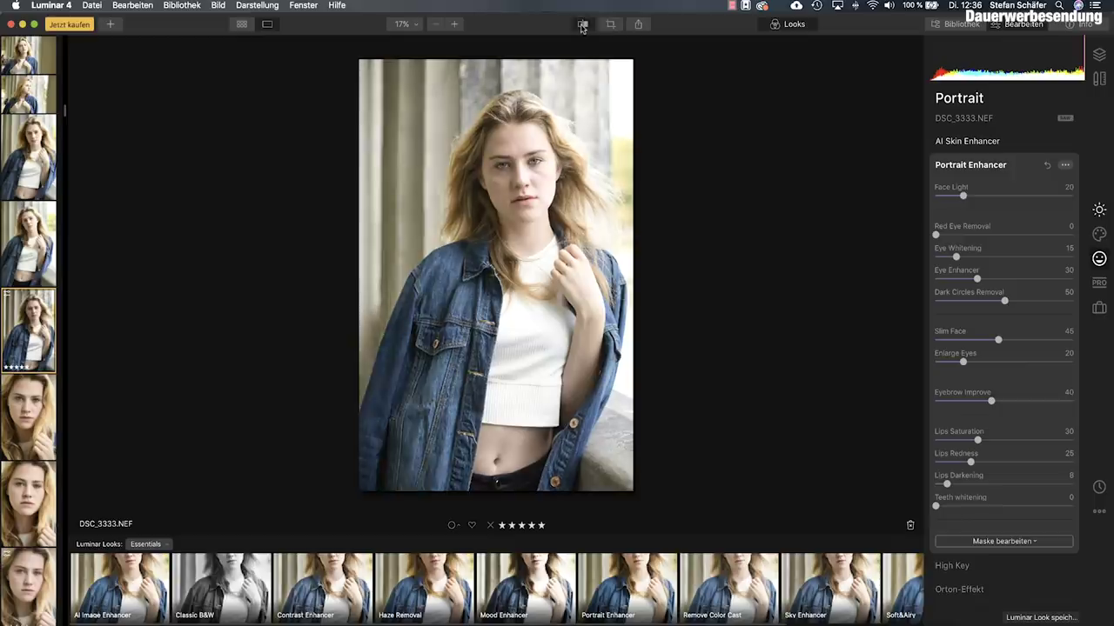
{"action": "left_click", "coordinate": [582, 25]}
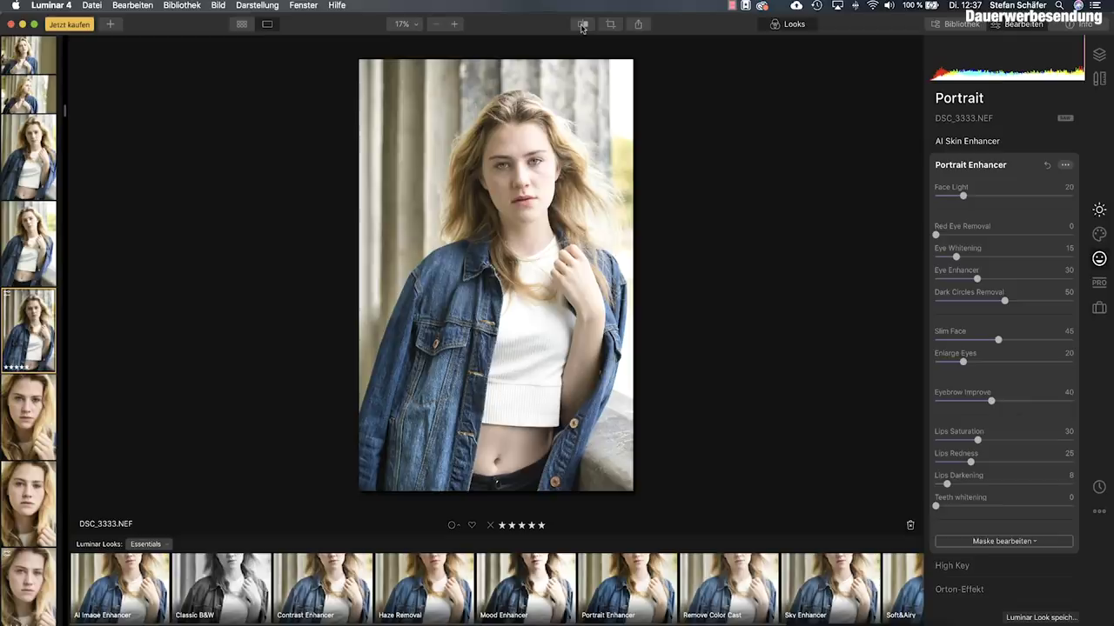
{"action": "left_click", "coordinate": [582, 27]}
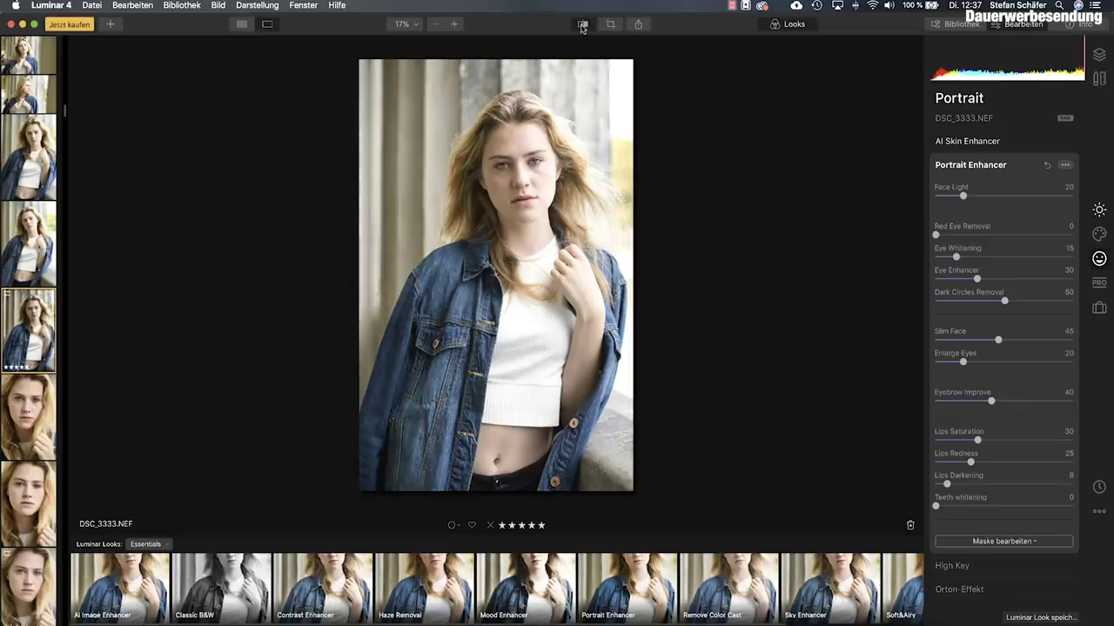
- Compare the original and retouched versions of the model's face in close-up at 100%
{"action": "left_click", "coordinate": [539, 162]}
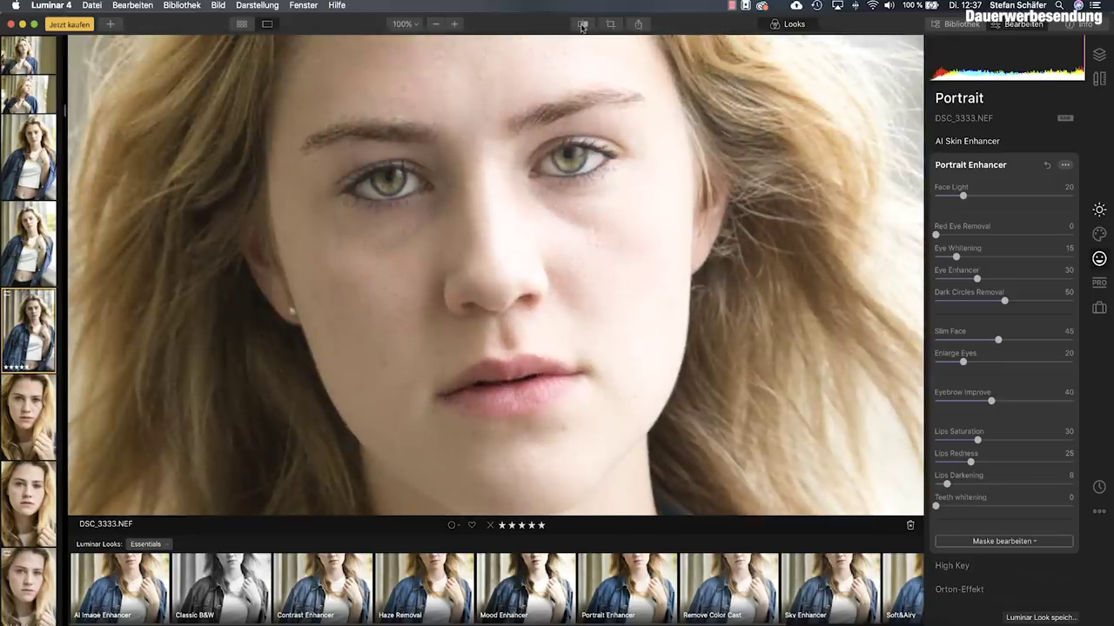
{"action": "left_click", "coordinate": [581, 26]}
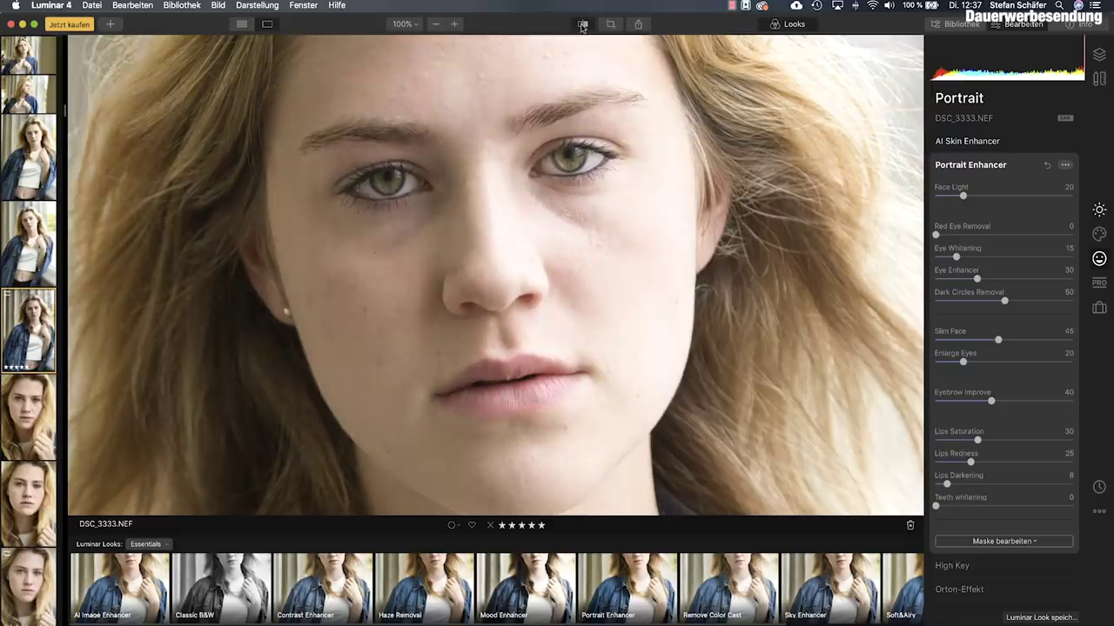
{"action": "left_click", "coordinate": [582, 26]}
{"action": "left_click", "coordinate": [581, 26]}
{"action": "left_click", "coordinate": [581, 26]}
{"action": "left_click", "coordinate": [581, 26]}
{"action": "left_click", "coordinate": [568, 236]}
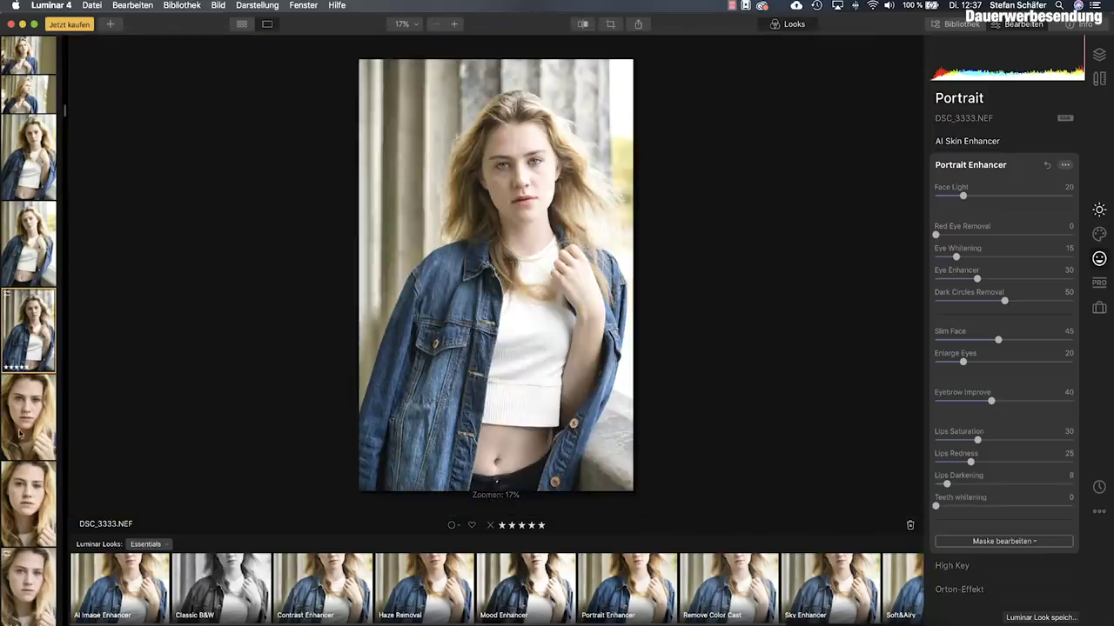
- Select the close-up portrait DSC_3336.NEF and try out Slim Face on it in Portrait Enhancer
{"action": "scroll", "coordinate": [26, 457], "scroll_direction": "down", "scroll_amount": 2}
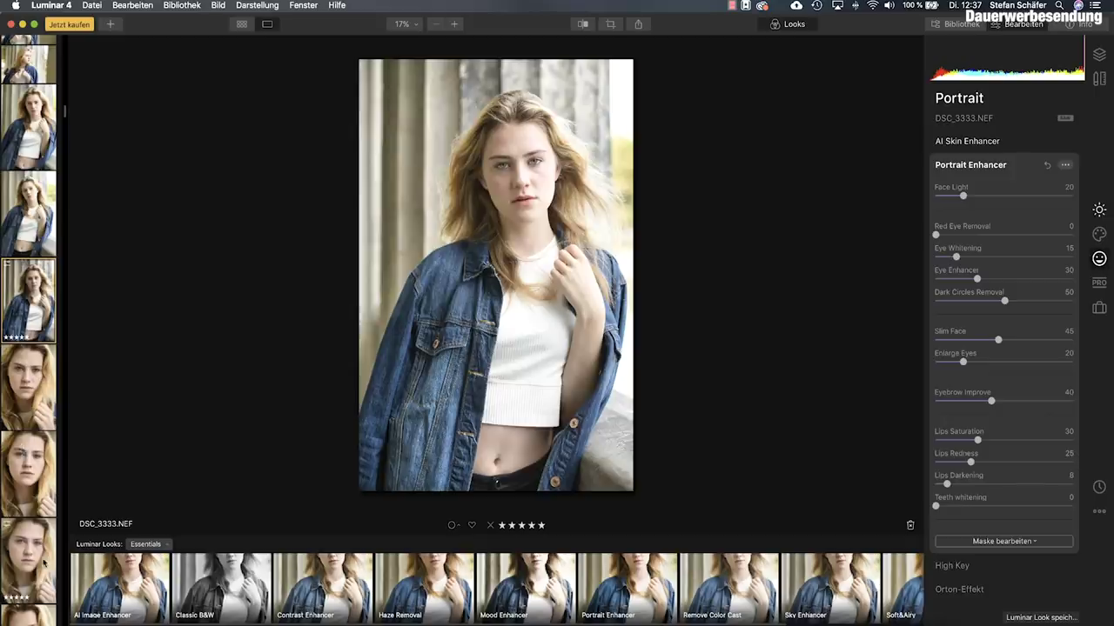
{"action": "left_click", "coordinate": [43, 564]}
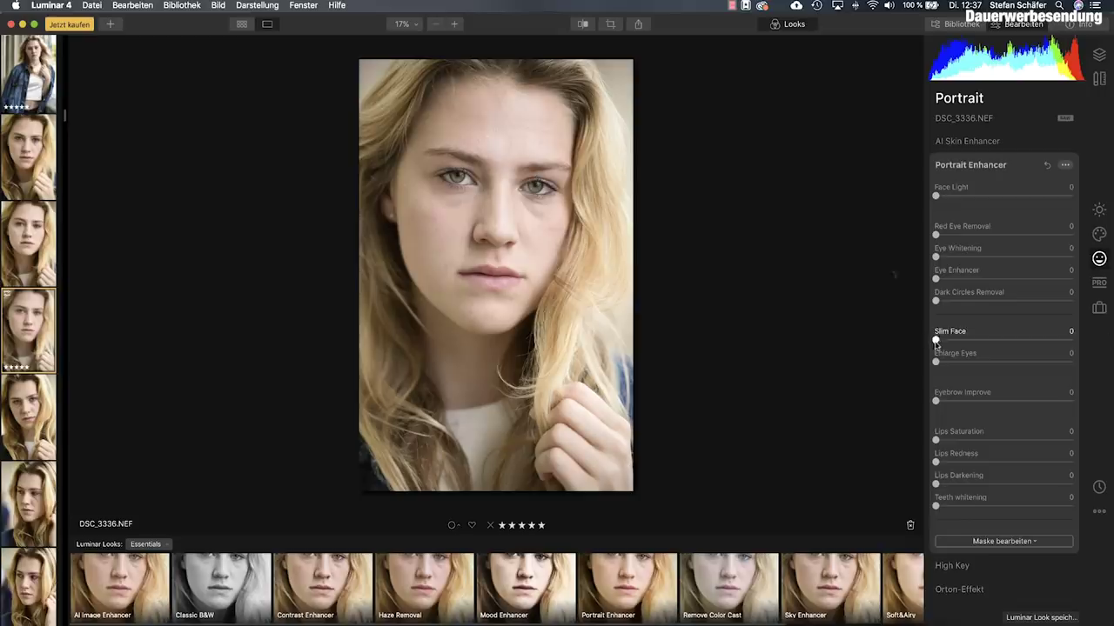
{"action": "left_click_drag", "start_coordinate": [937, 341], "coordinate": [890, 351]}
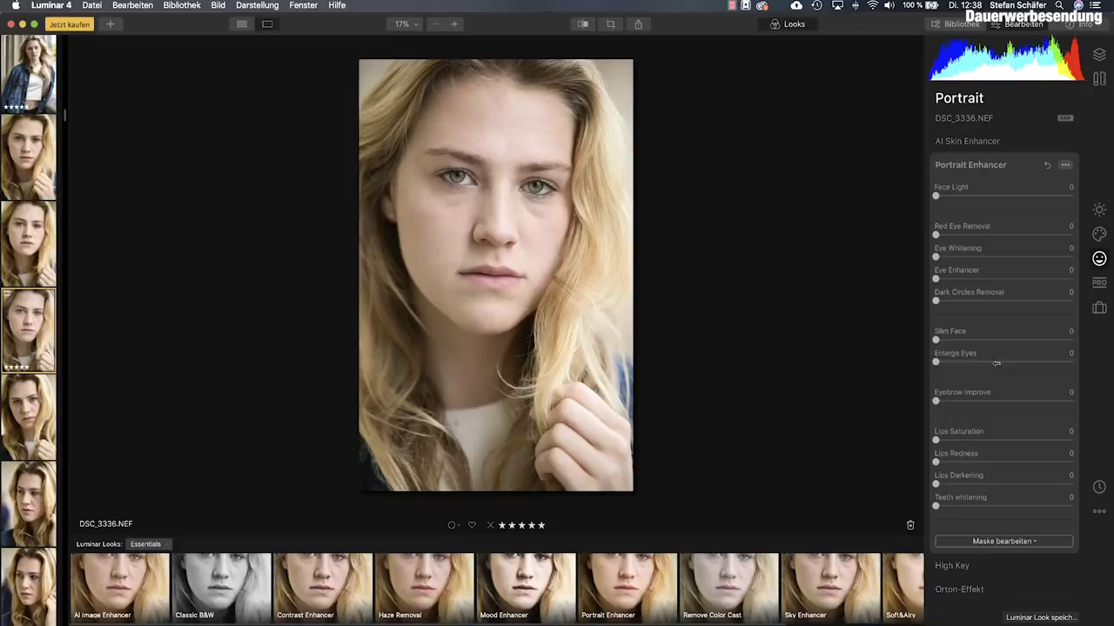
{"action": "mouse_move", "coordinate": [936, 339]}
{"action": "left_mouse_down"}
{"action": "mouse_move", "coordinate": [1069, 340]}
{"action": "mouse_move", "coordinate": [936, 340]}
{"action": "left_mouse_up"}
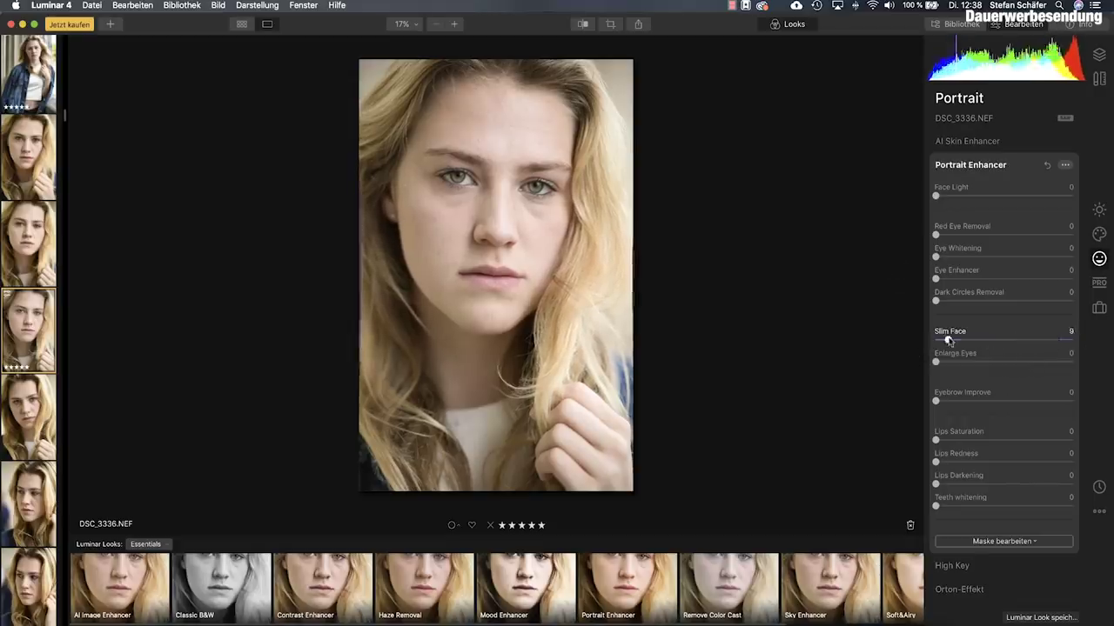